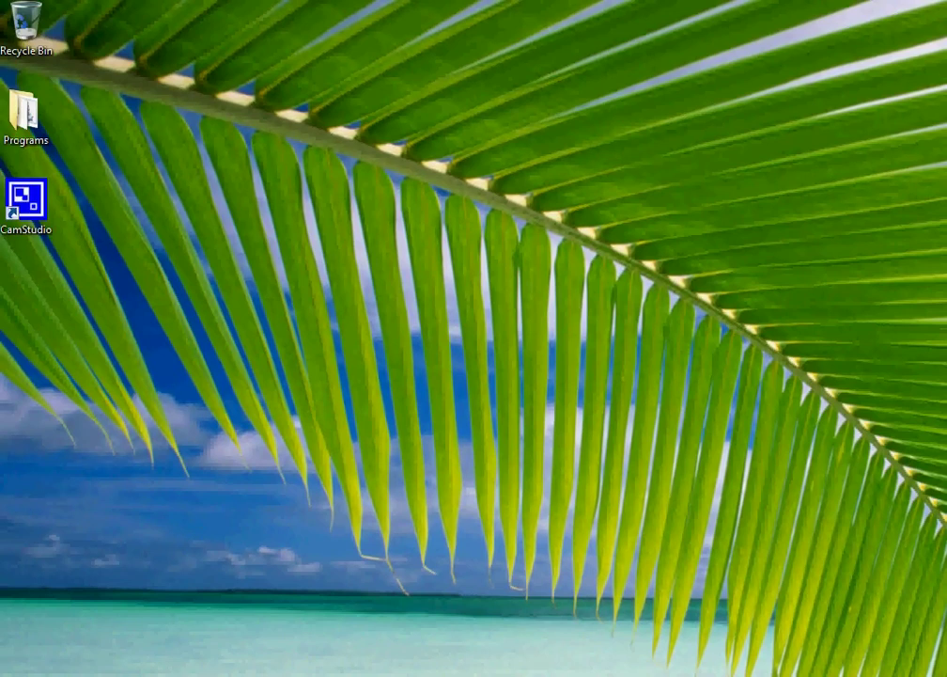
Switch back to the Firefox window showing the CRAN mirror homepage.
key(alt+Tab)
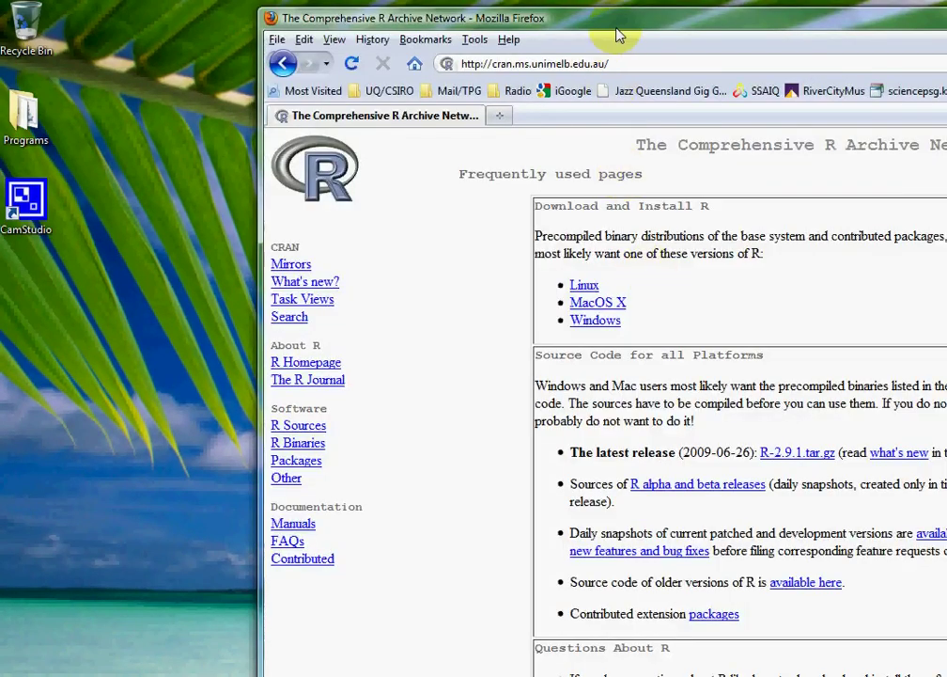
Browse CRAN to the R-2.9.1 base for Windows download page, then close Firefox.
drag(613, 26, 369, 33)
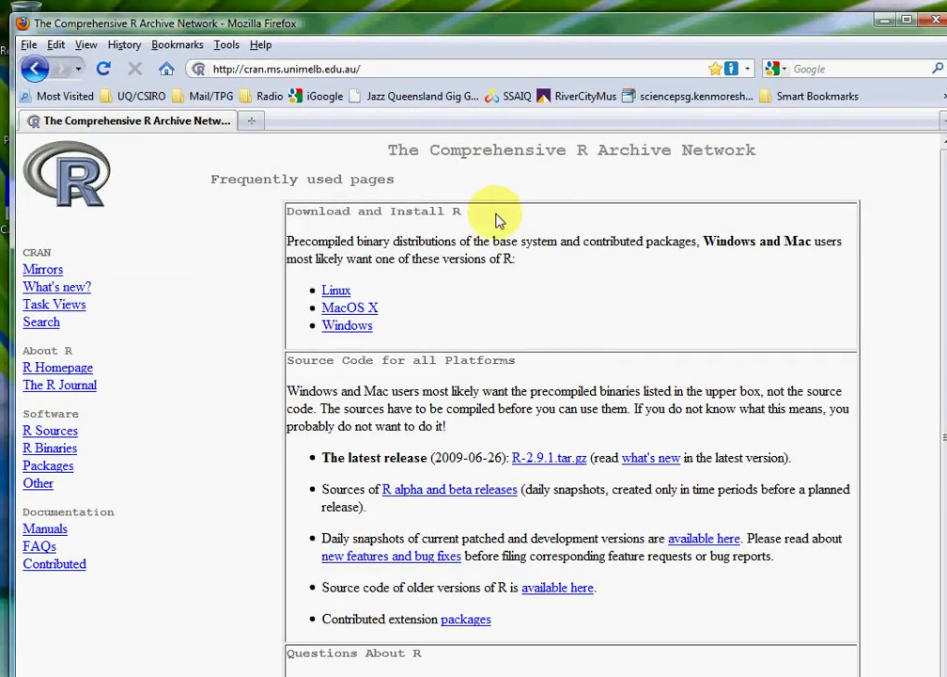
drag(376, 69, 193, 66)
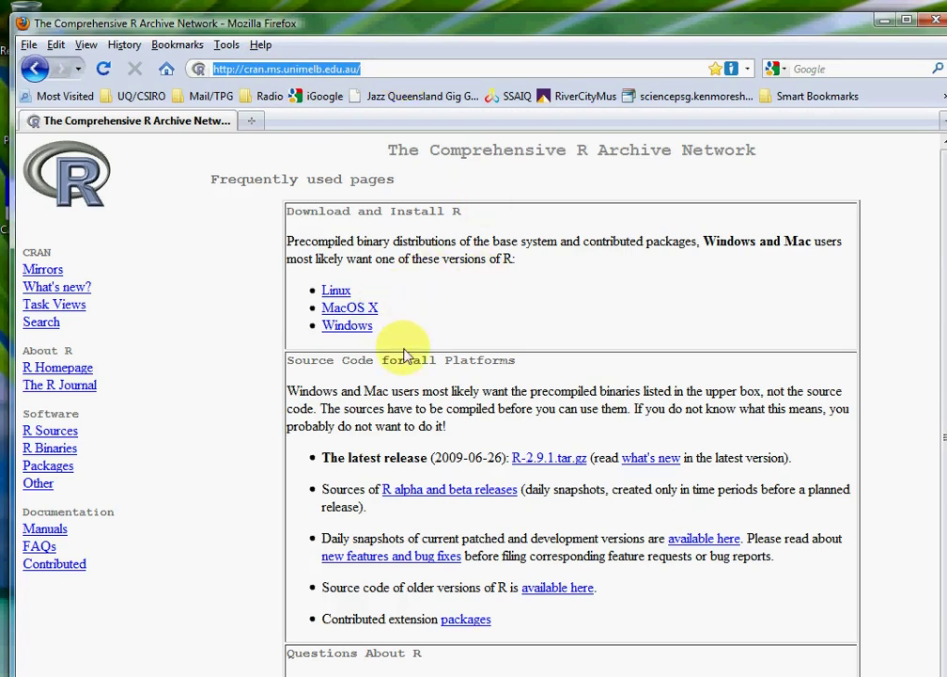
click(347, 328)
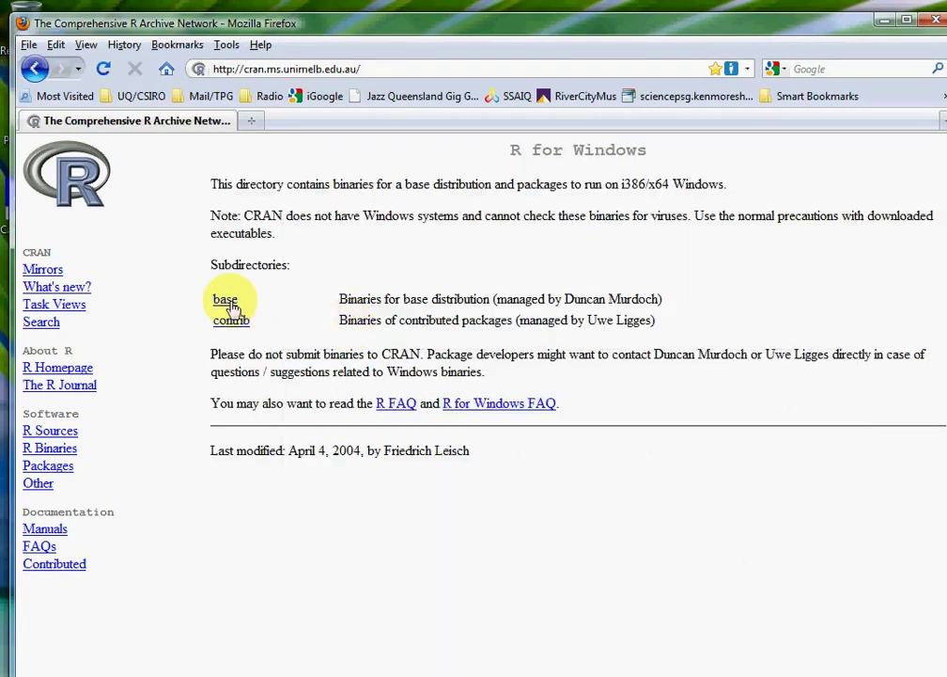
click(229, 302)
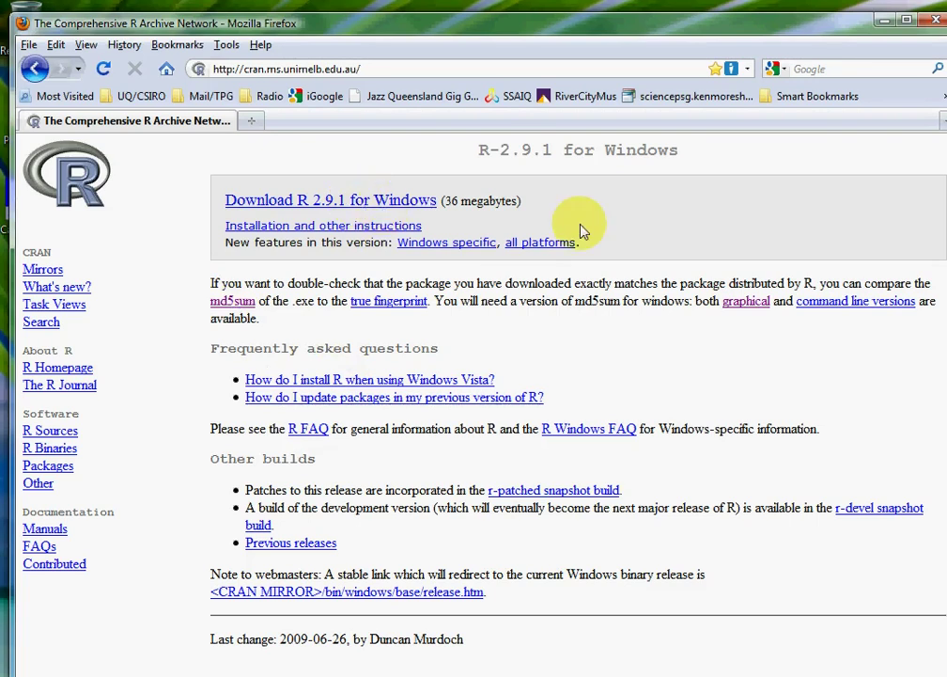
click(935, 20)
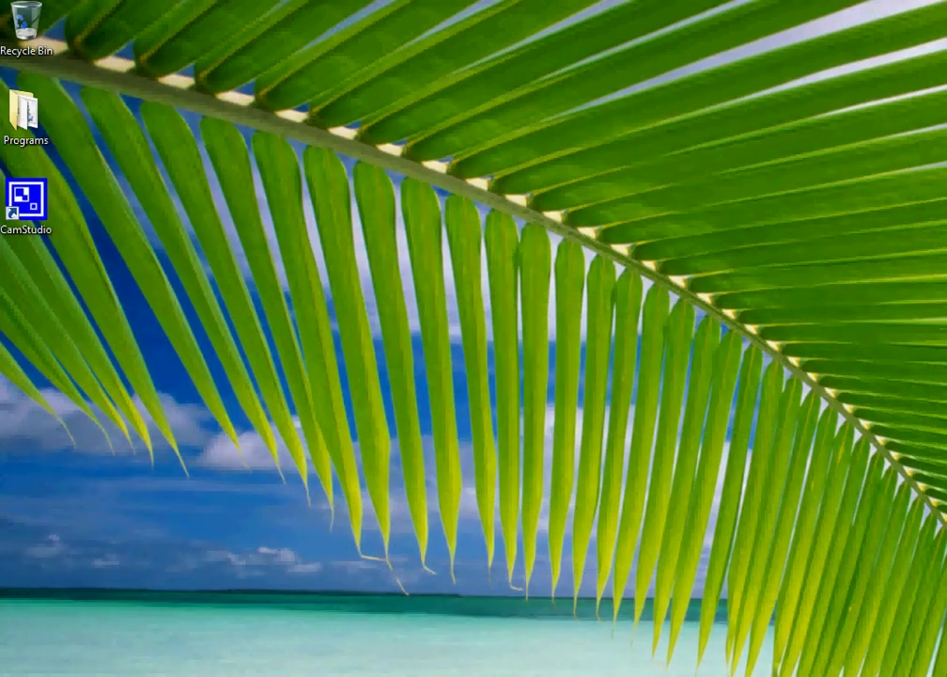
Open the Windows folder on the PUBH2007 Rinstal disc in drive D: through Computer.
key(super)
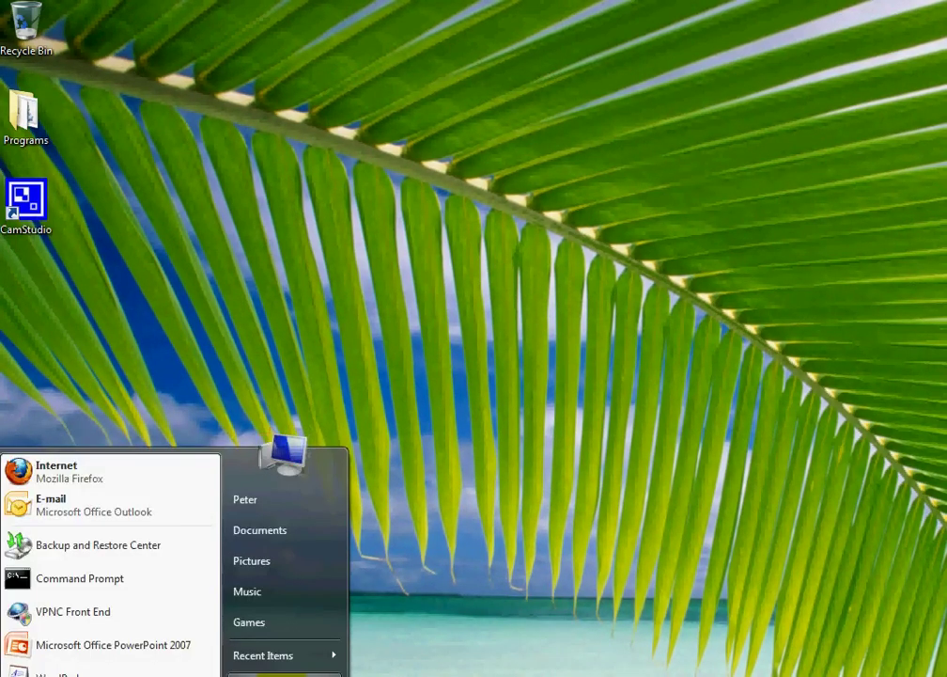
click(282, 673)
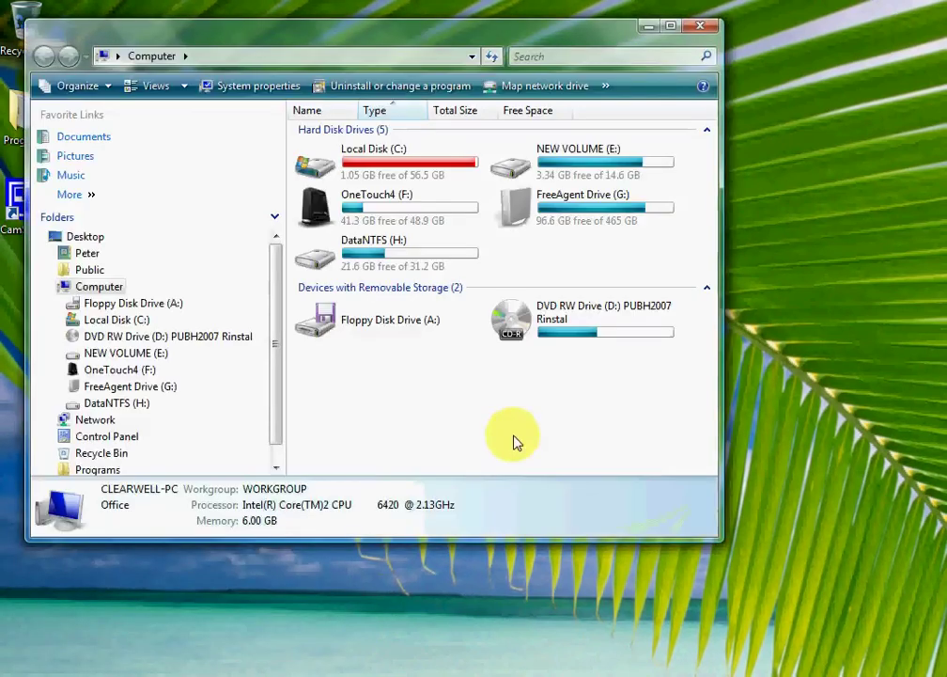
double_click(575, 328)
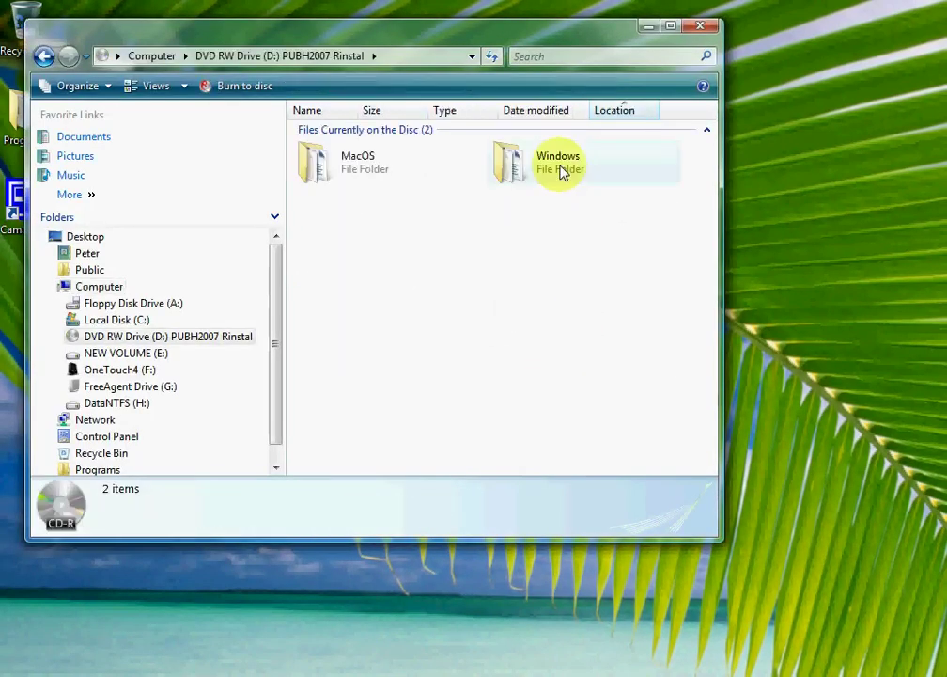
double_click(559, 161)
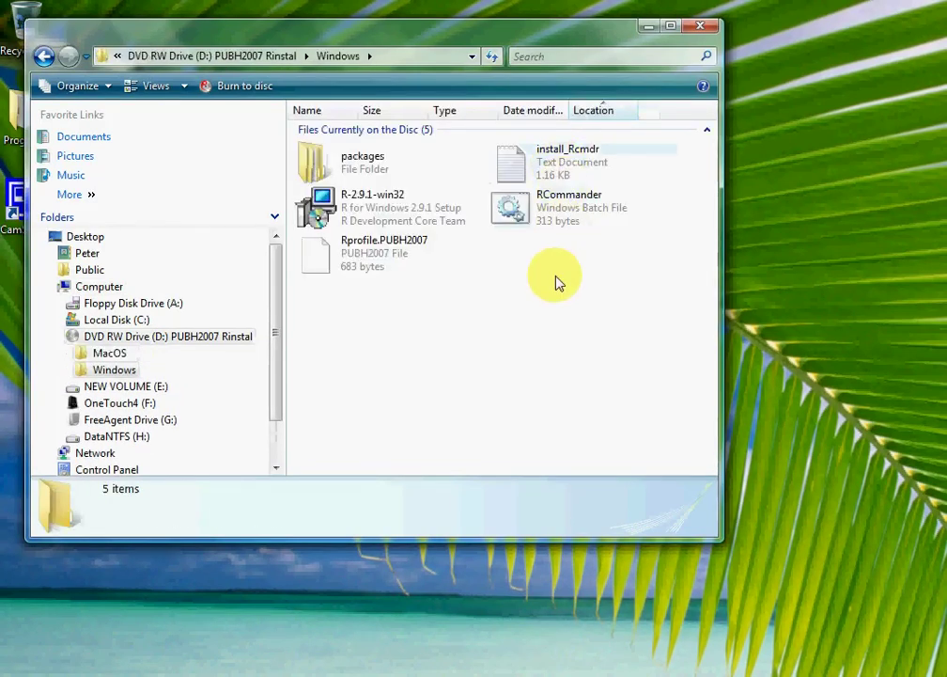
Run the R-2.9.1-win32 installer as administrator with English as the setup language.
right_click(383, 216)
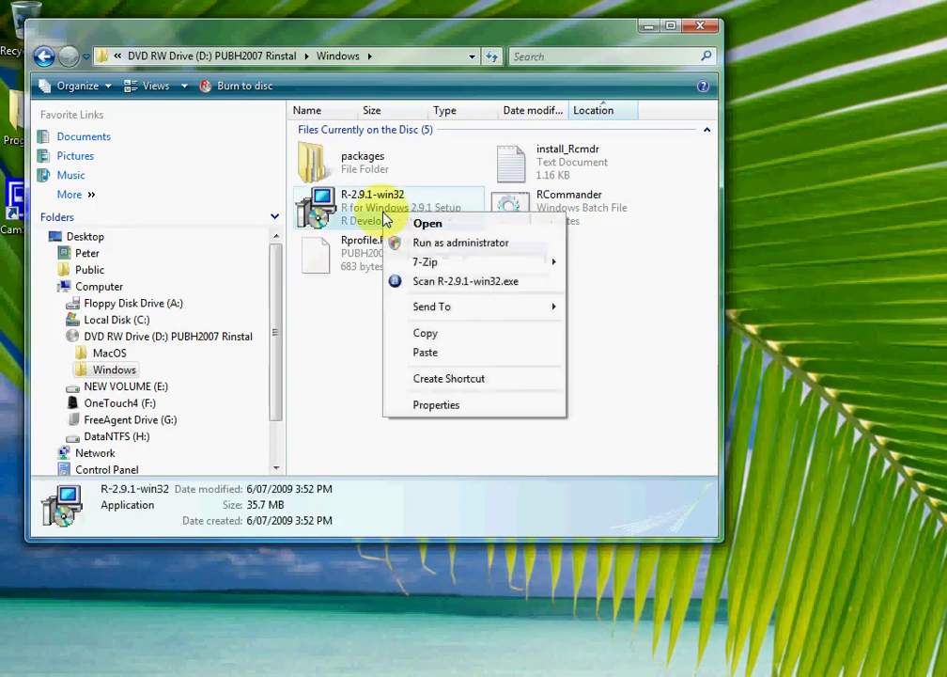
click(437, 246)
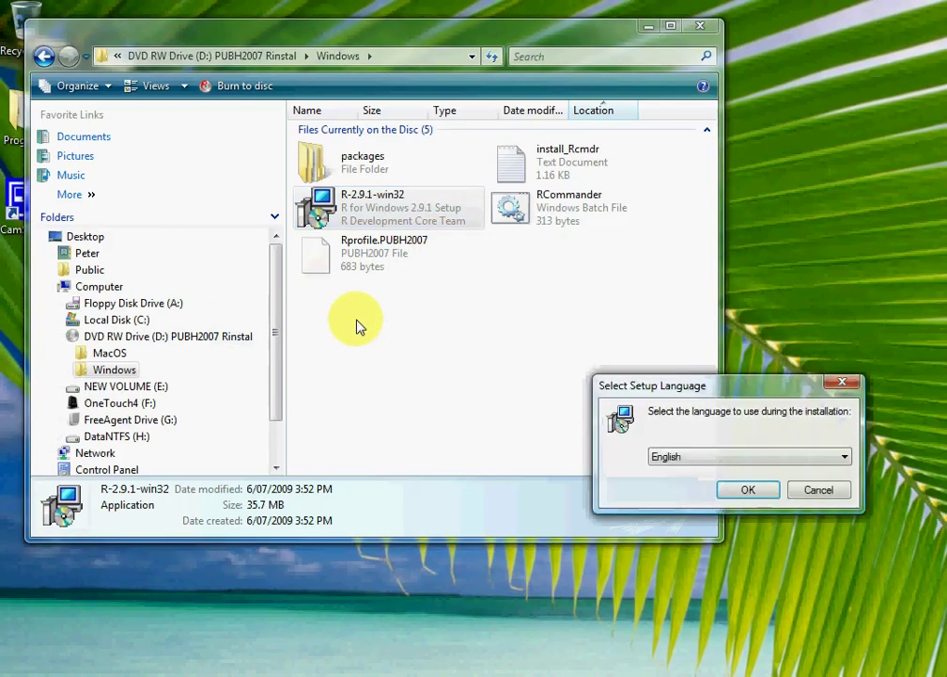
drag(670, 391, 449, 320)
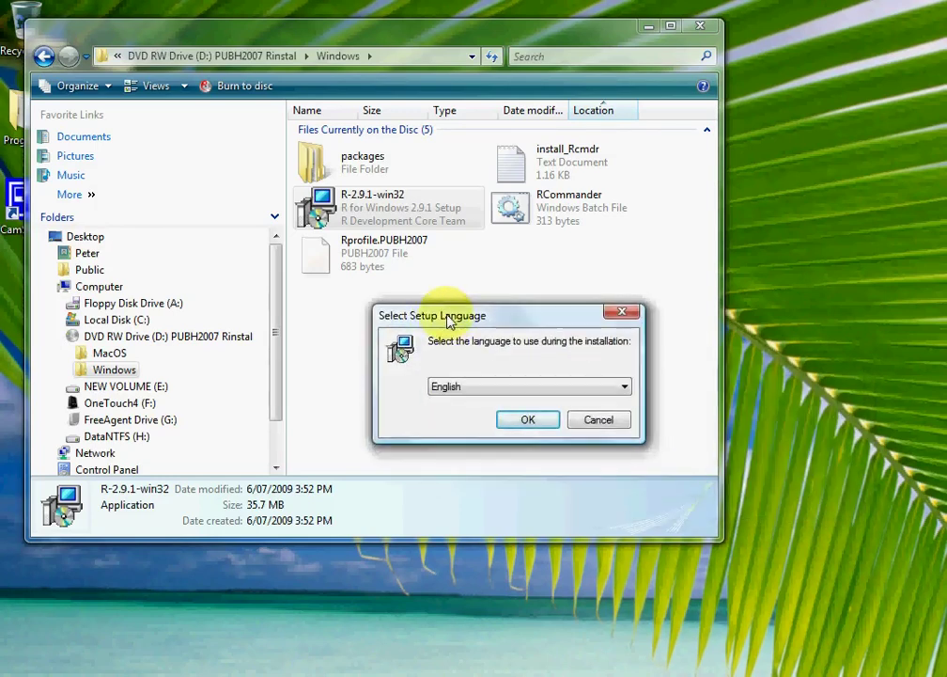
click(531, 419)
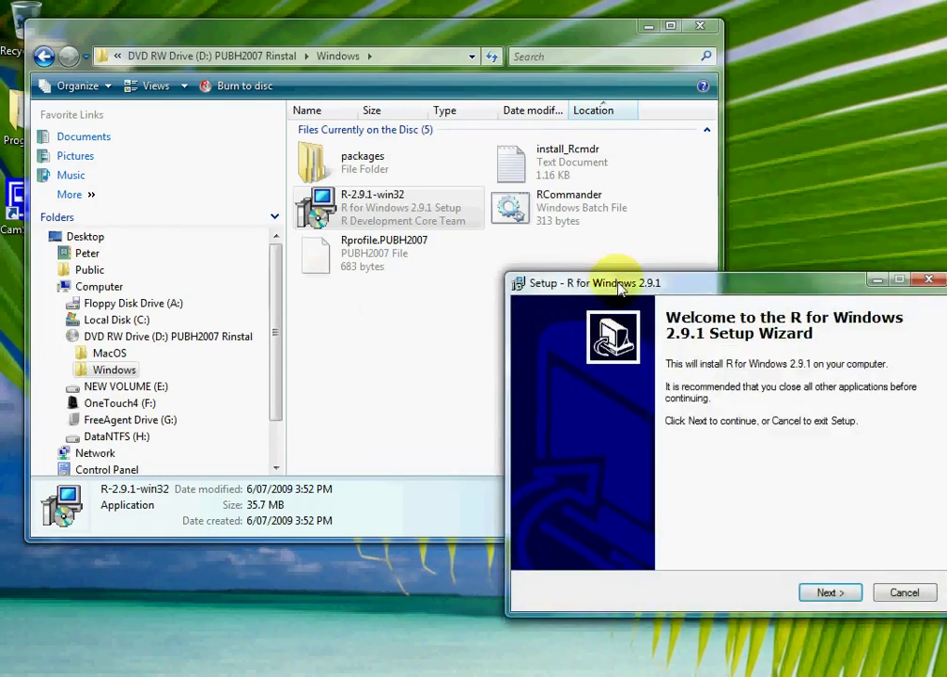
Install R 2.9.1 into the existing default folder with default components plus a Quick Launch icon.
click(836, 597)
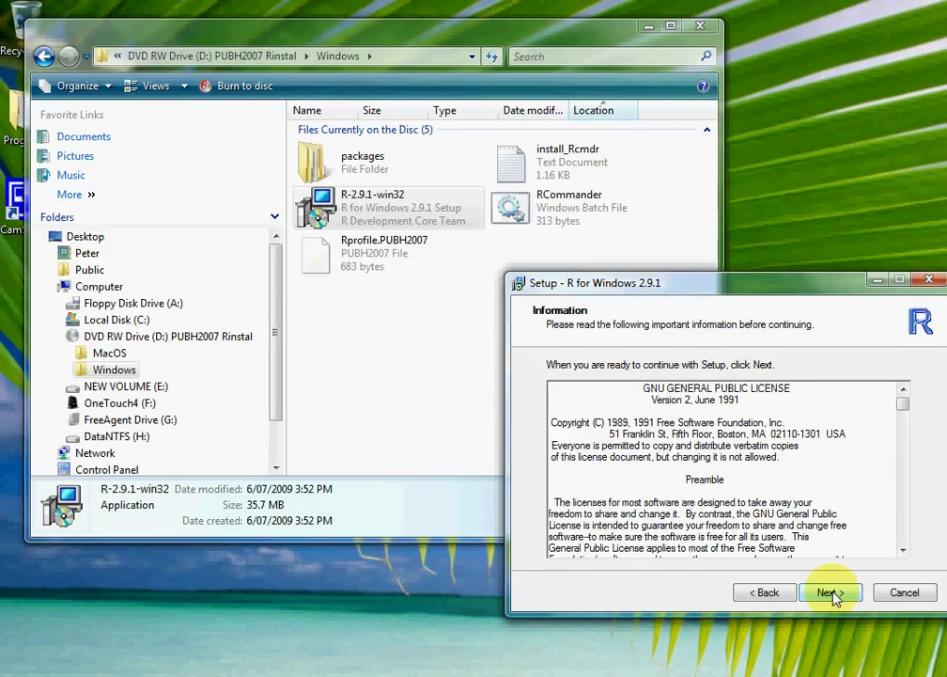
click(828, 592)
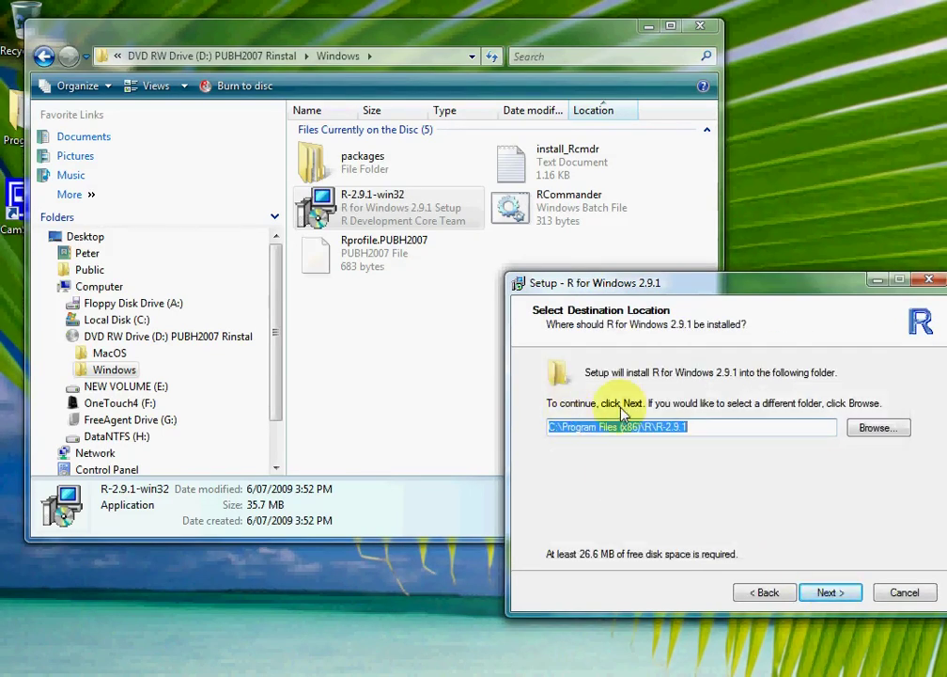
click(823, 594)
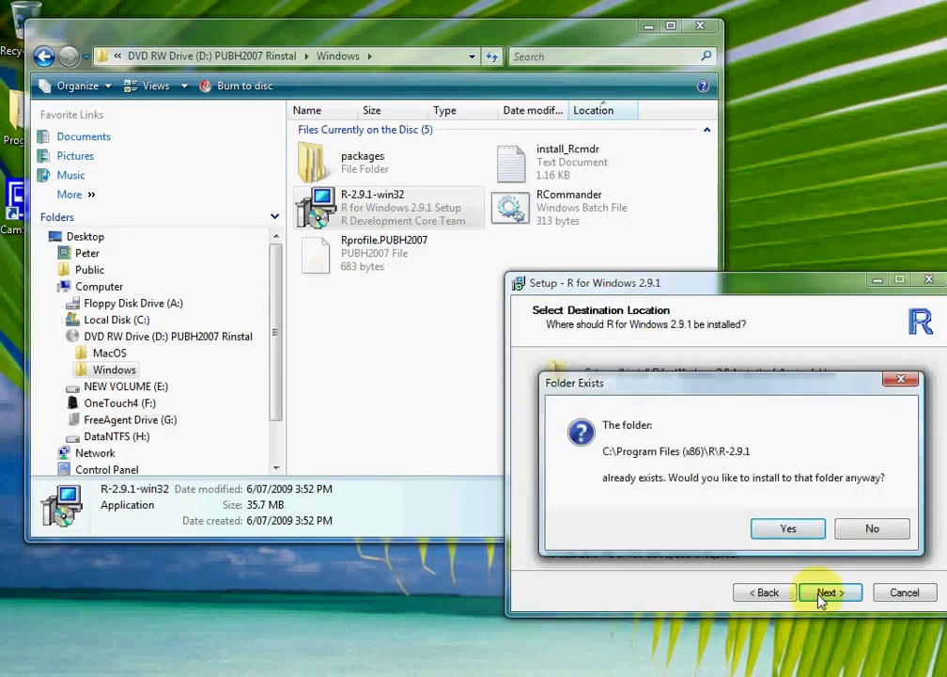
click(786, 530)
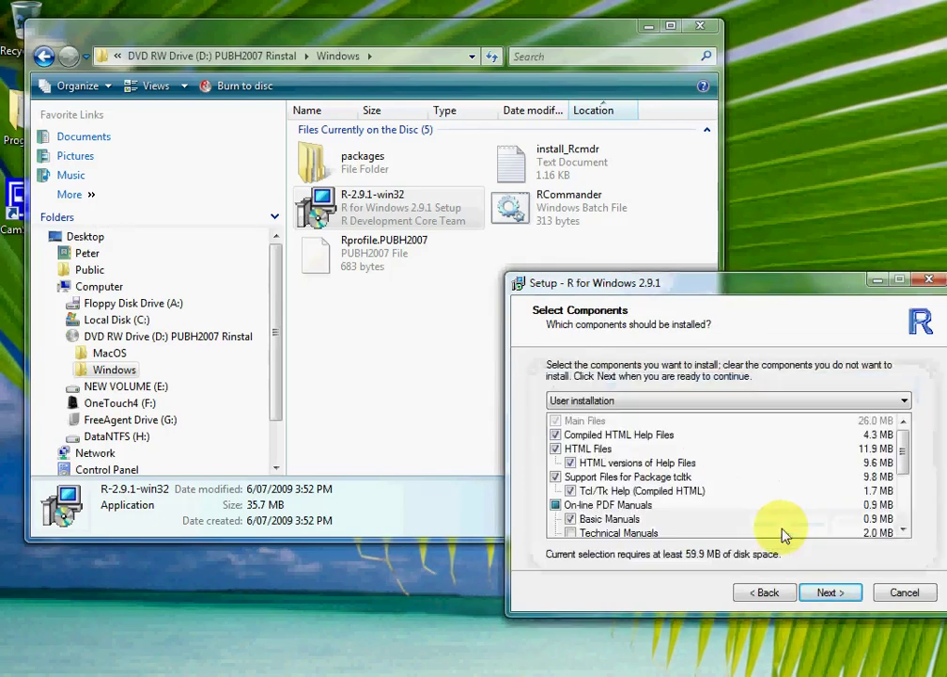
click(832, 593)
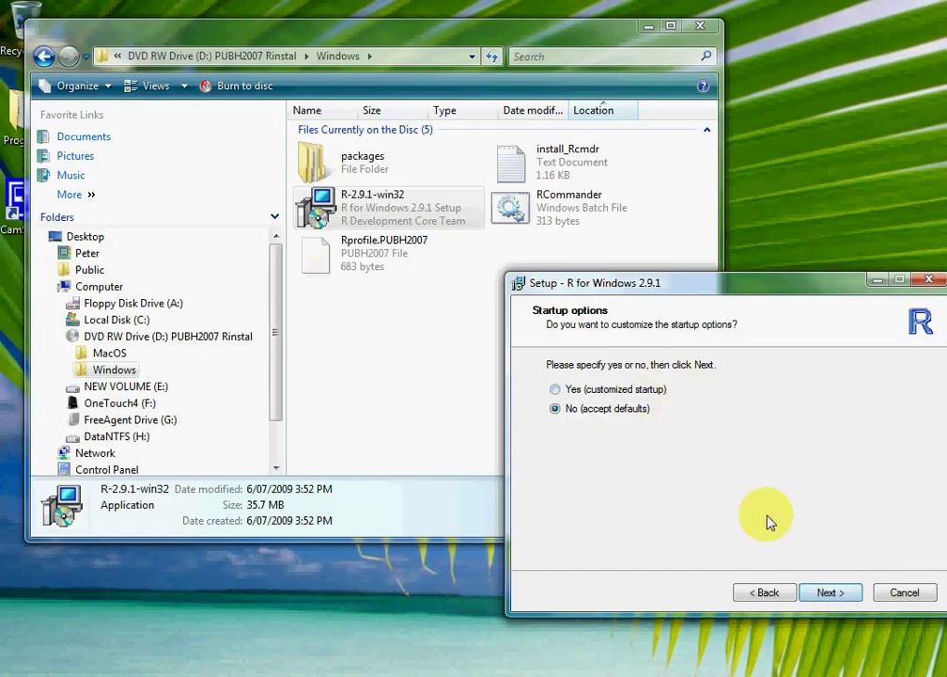
click(828, 593)
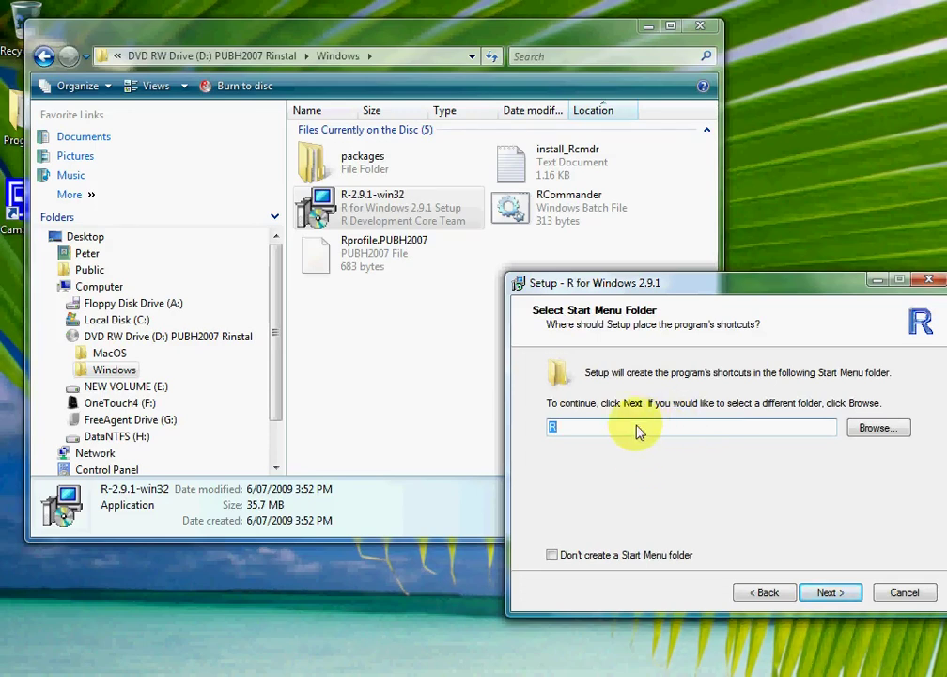
click(828, 592)
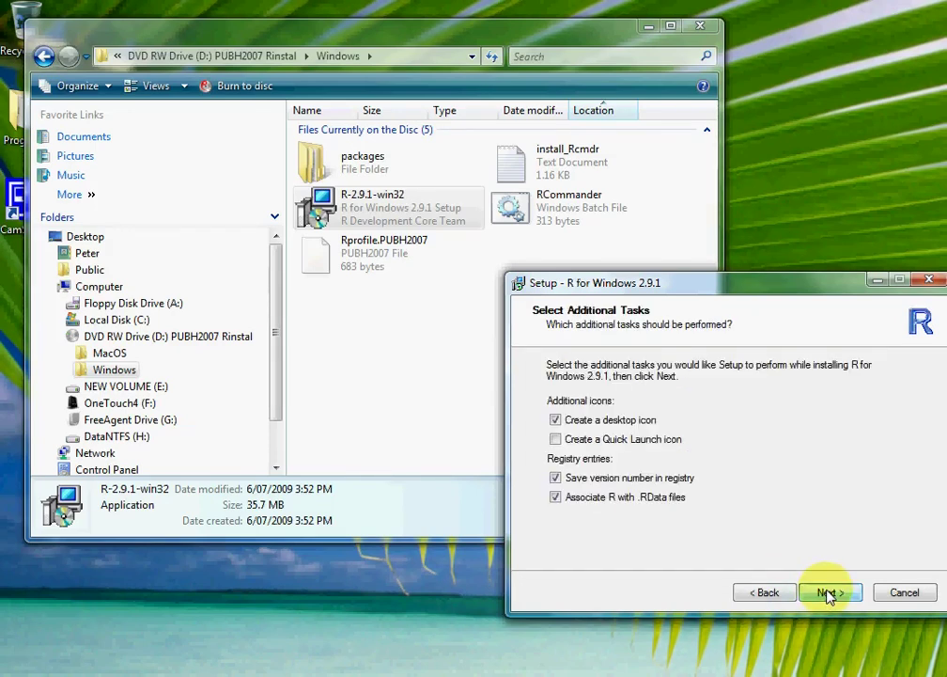
click(557, 439)
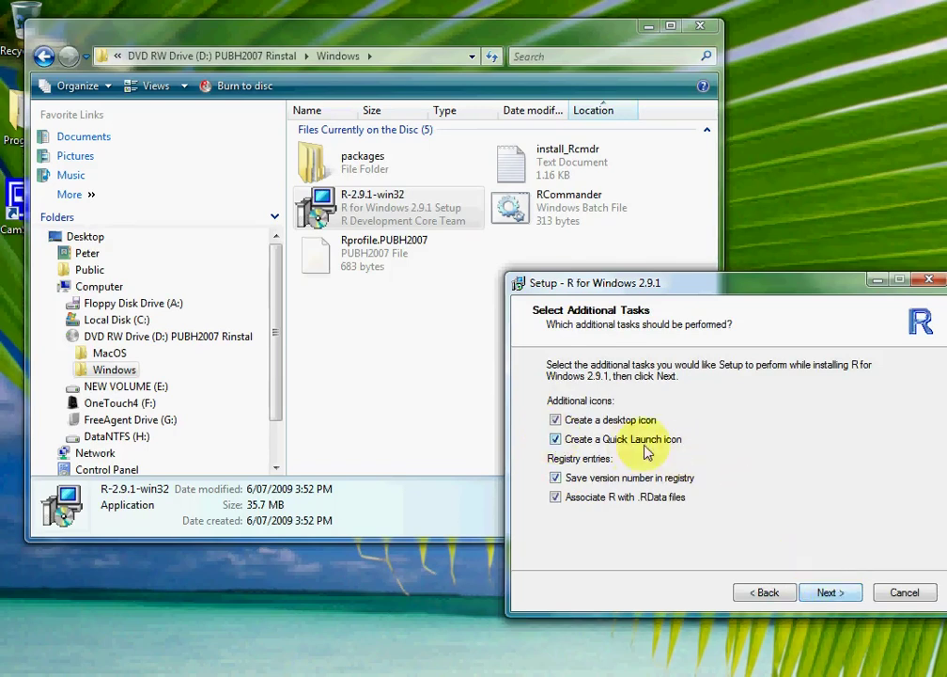
click(821, 592)
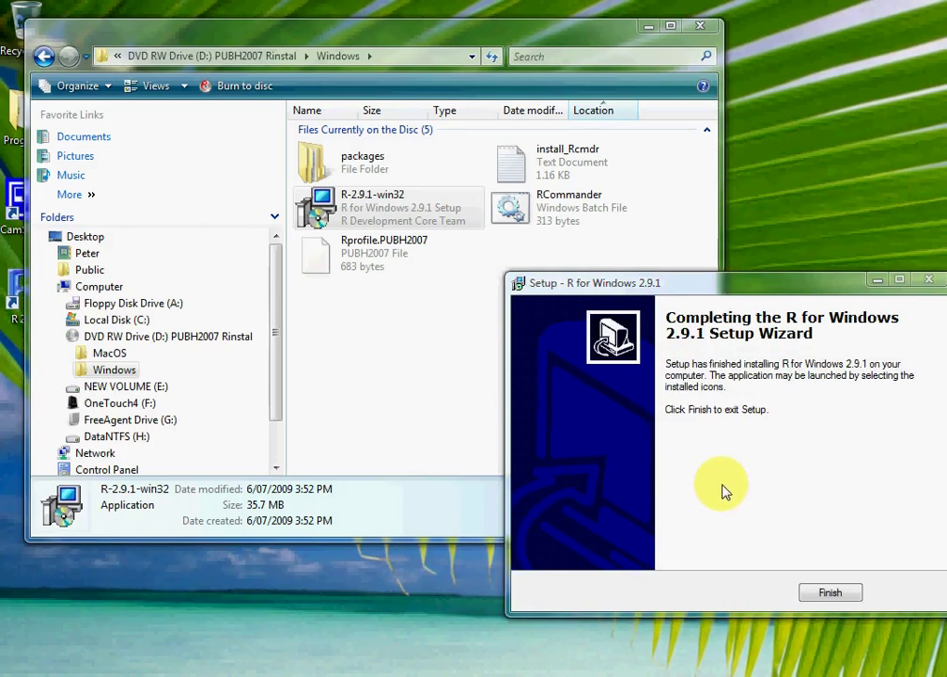
click(816, 594)
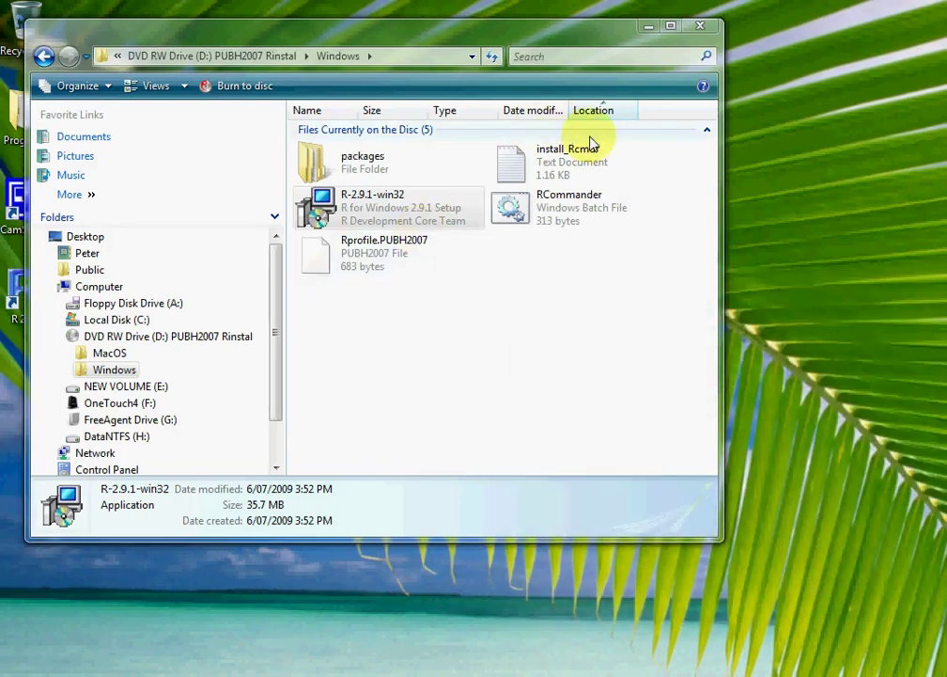
Run the R 2.9.1 desktop shortcut with administrator rights.
drag(585, 35, 657, 53)
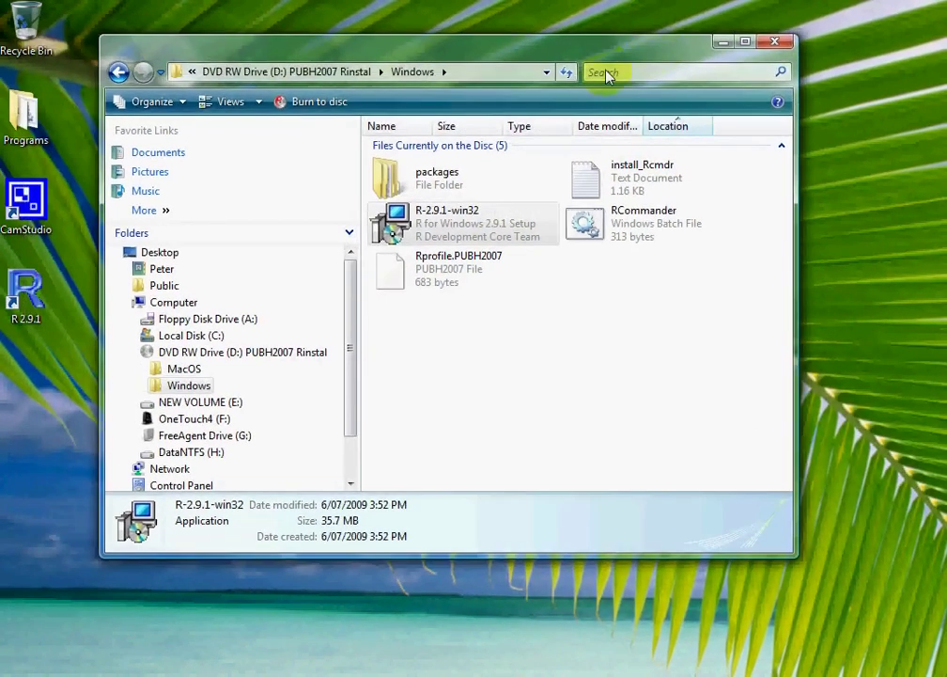
right_click(28, 294)
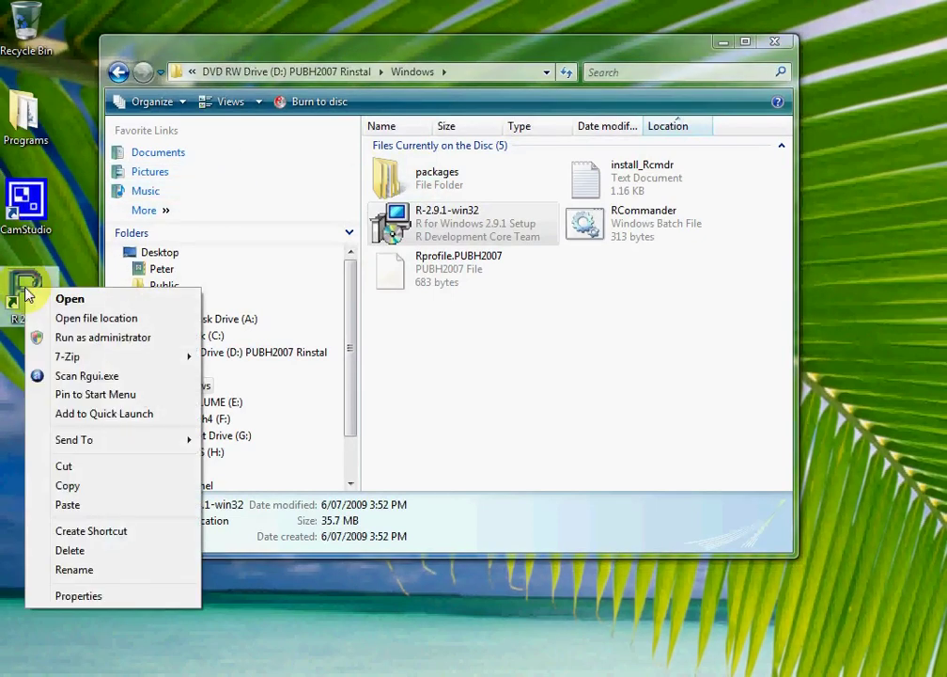
click(101, 339)
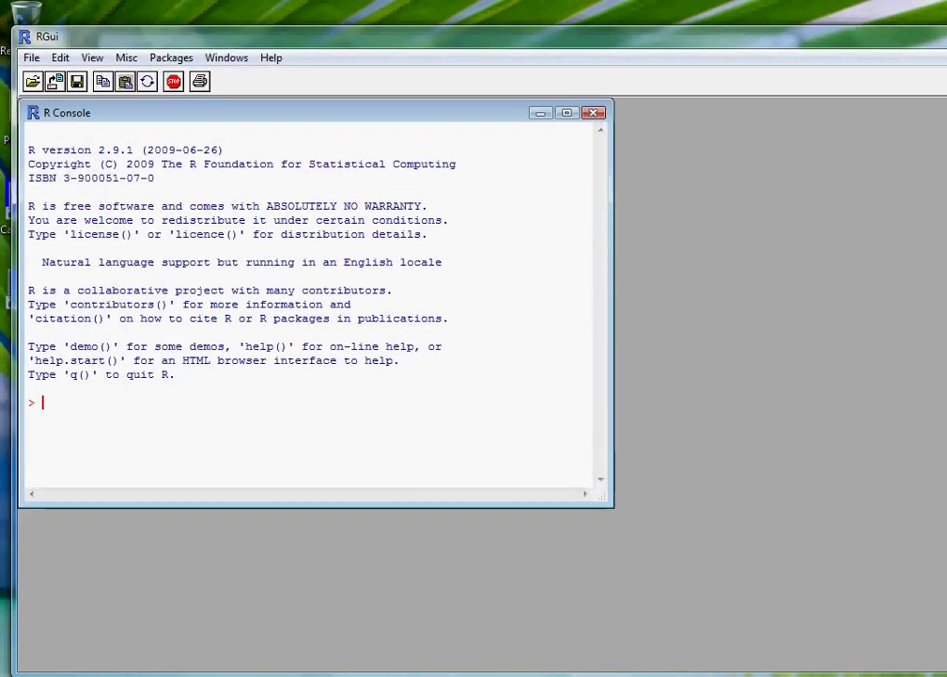
Resize the RGui window to fit the screen and open the Packages menu.
drag(946, 675, 915, 662)
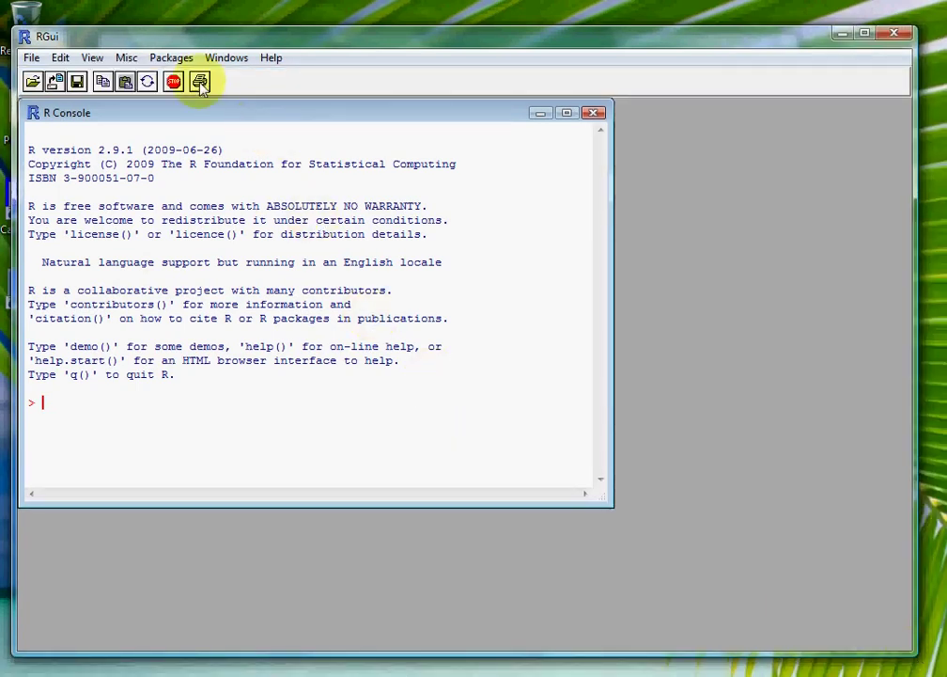
click(172, 59)
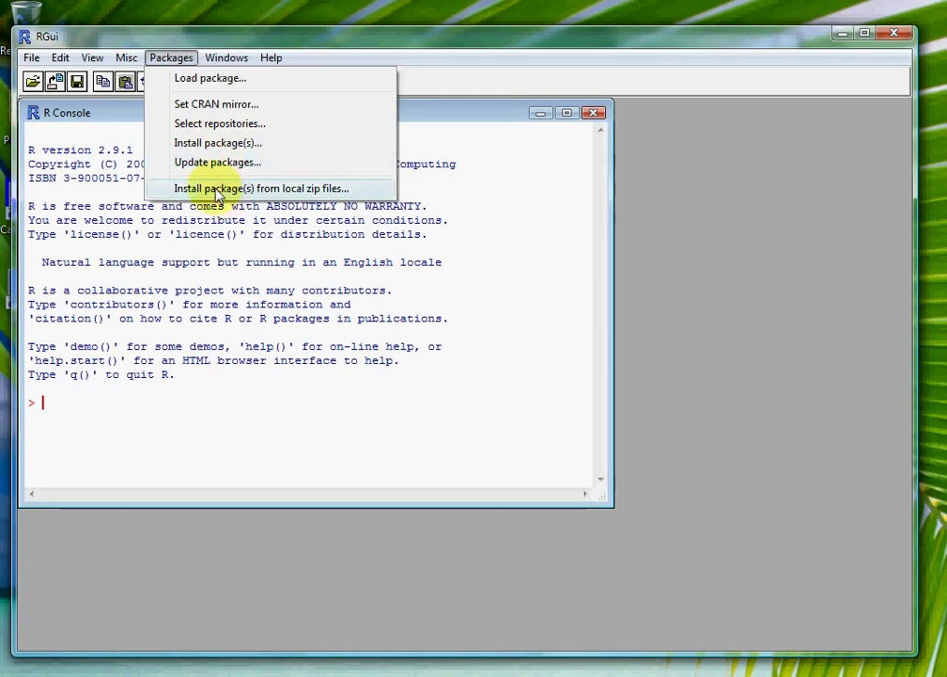
Update all listed outdated packages using the Australia CRAN mirror.
click(244, 165)
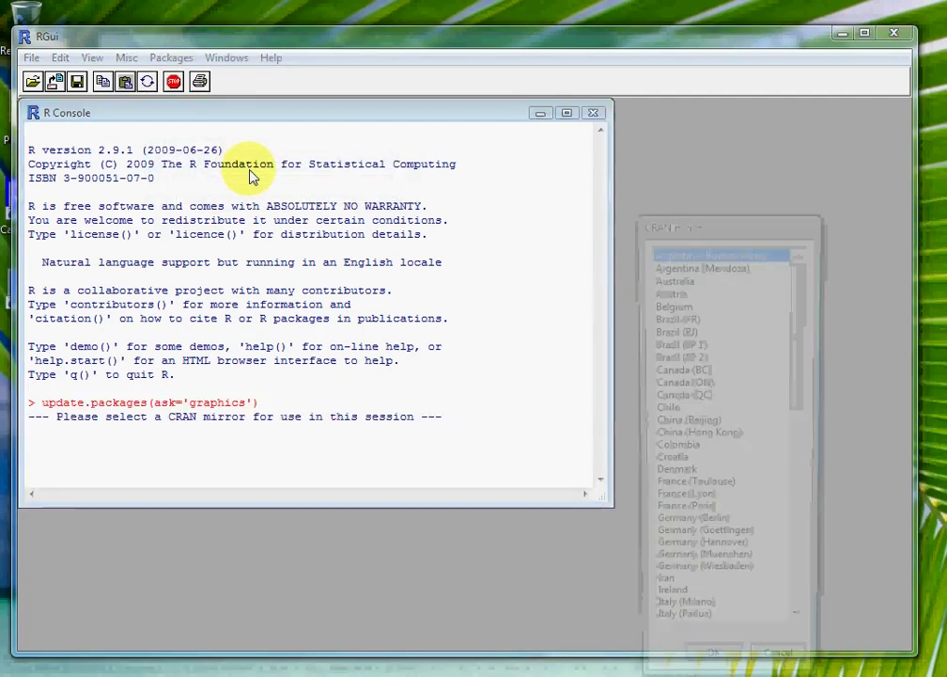
click(691, 280)
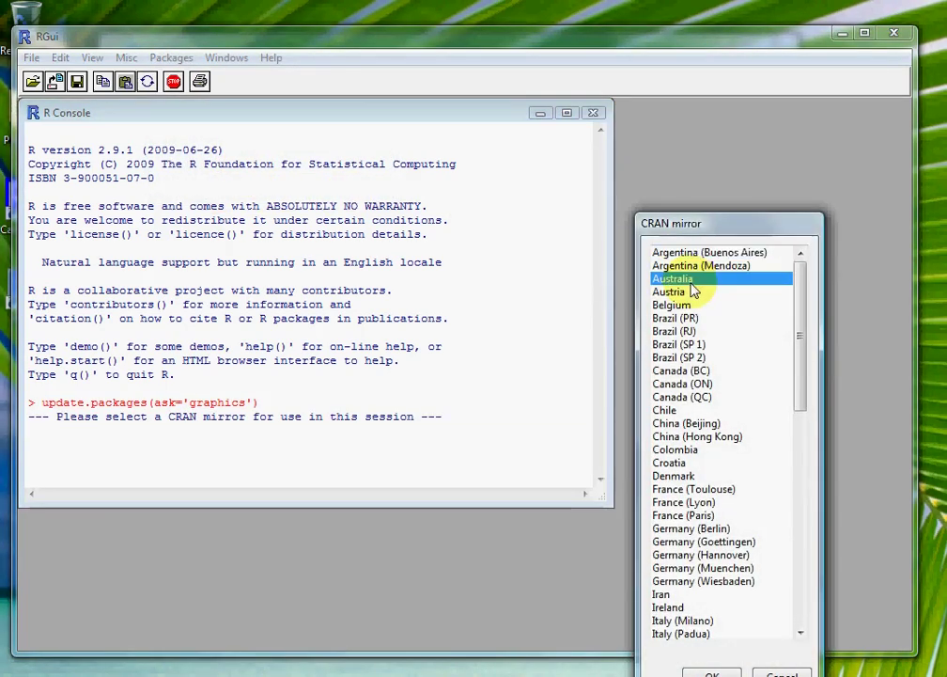
drag(686, 233, 601, 126)
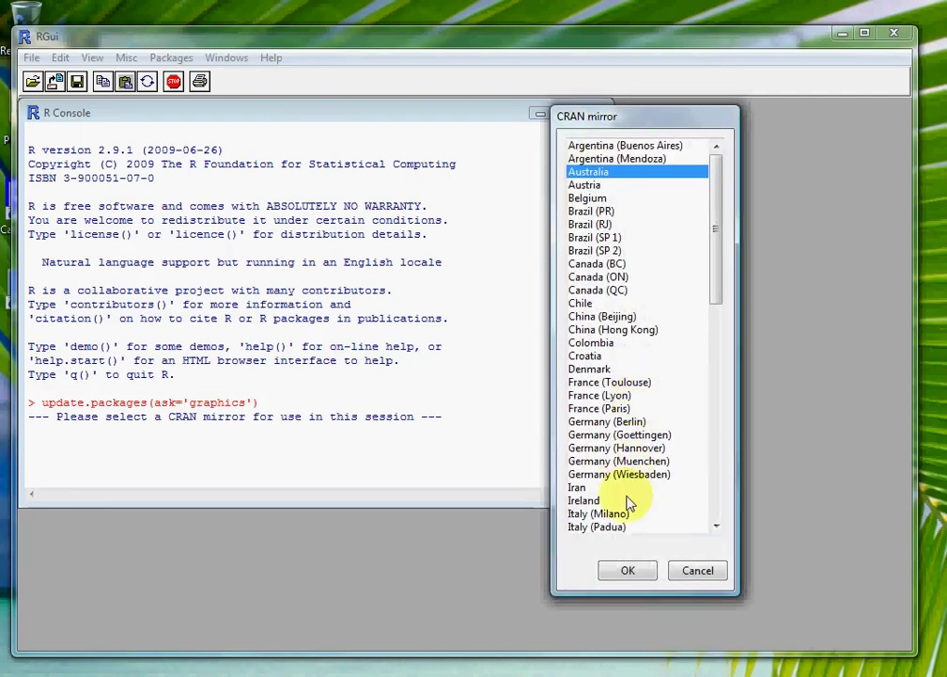
click(629, 572)
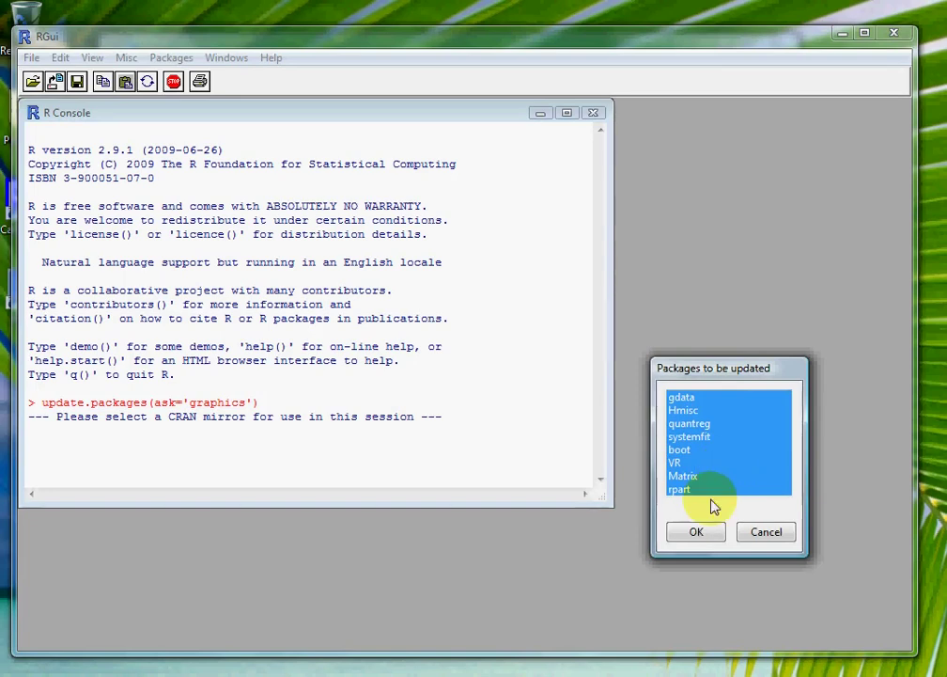
click(696, 533)
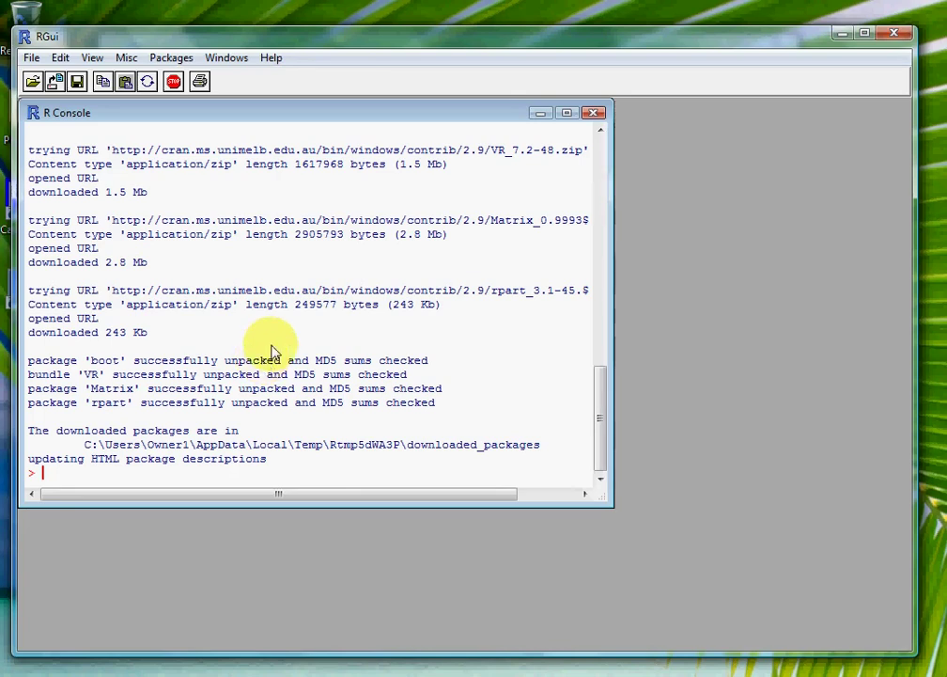
Install every zip from D:\Windows\packages, abind_1.1-0.zip through zoo_1.5-8.zip, as local packages.
click(172, 60)
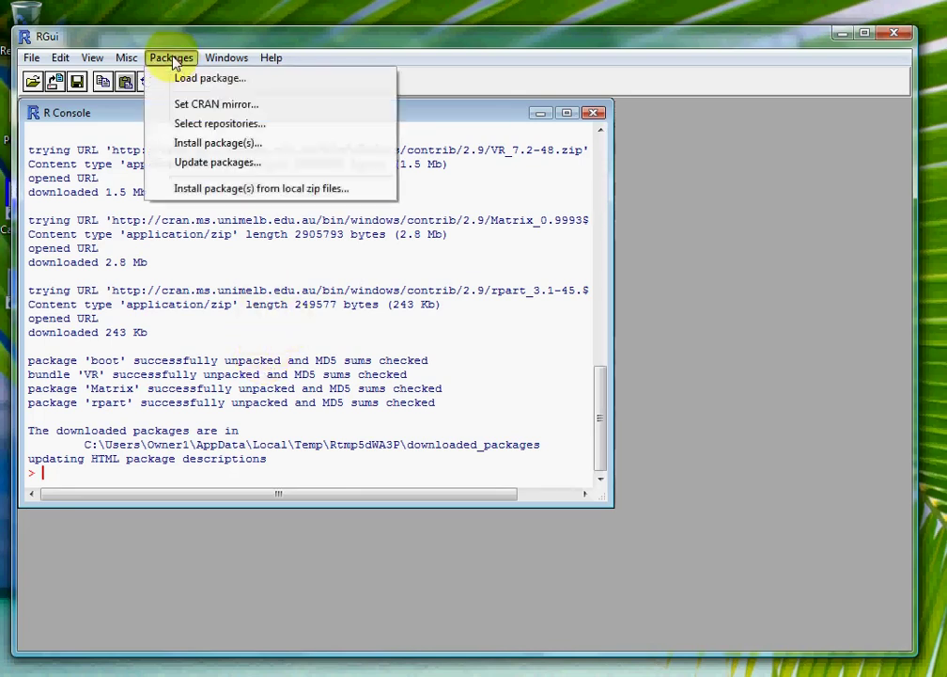
click(181, 191)
drag(619, 445, 364, 186)
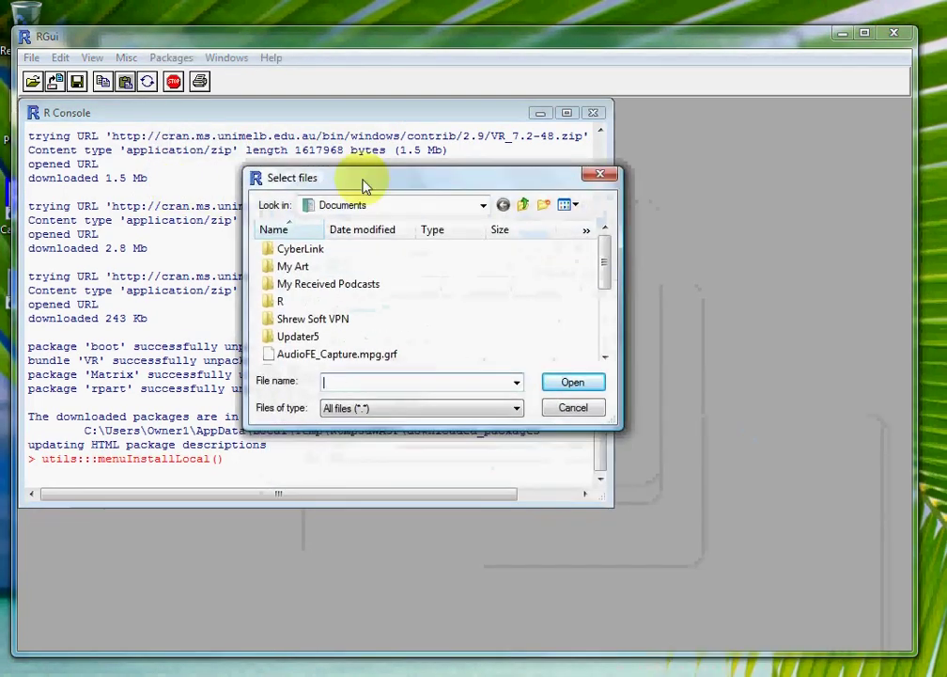
click(482, 204)
click(407, 352)
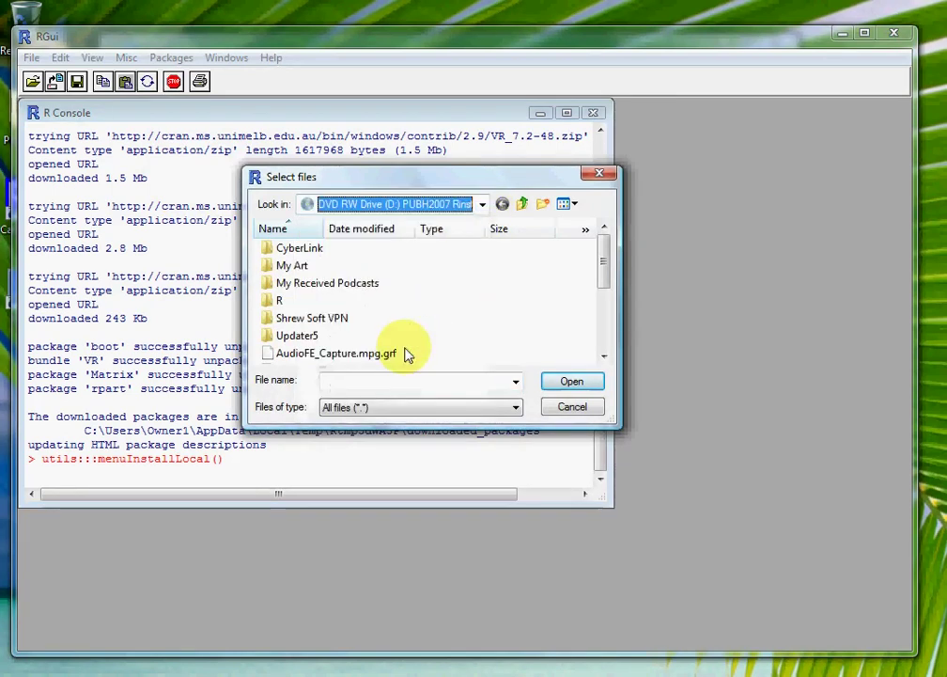
double_click(314, 338)
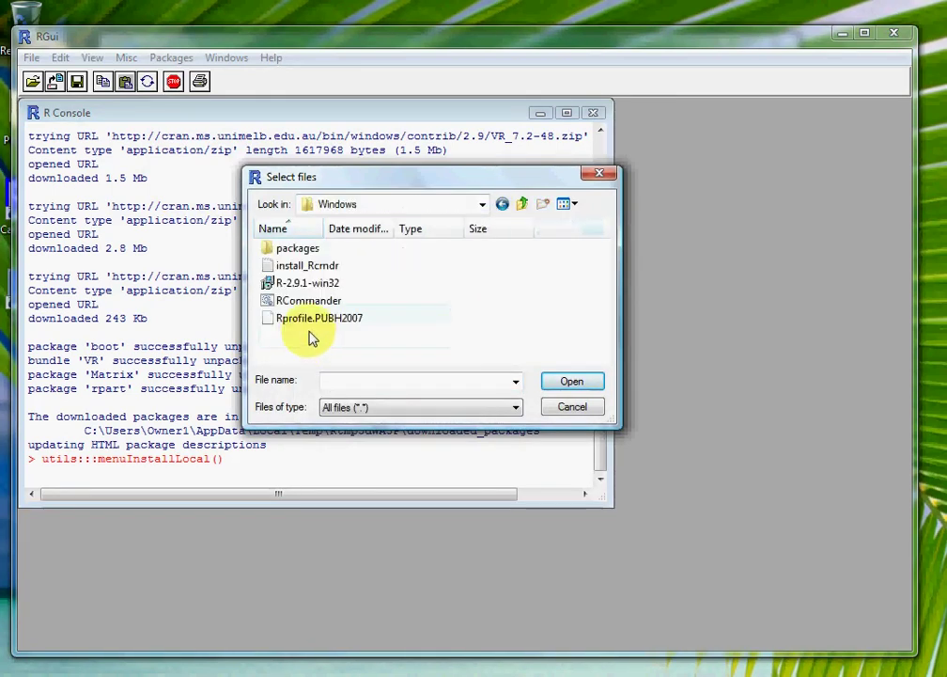
double_click(298, 250)
click(296, 246)
drag(609, 244, 605, 348)
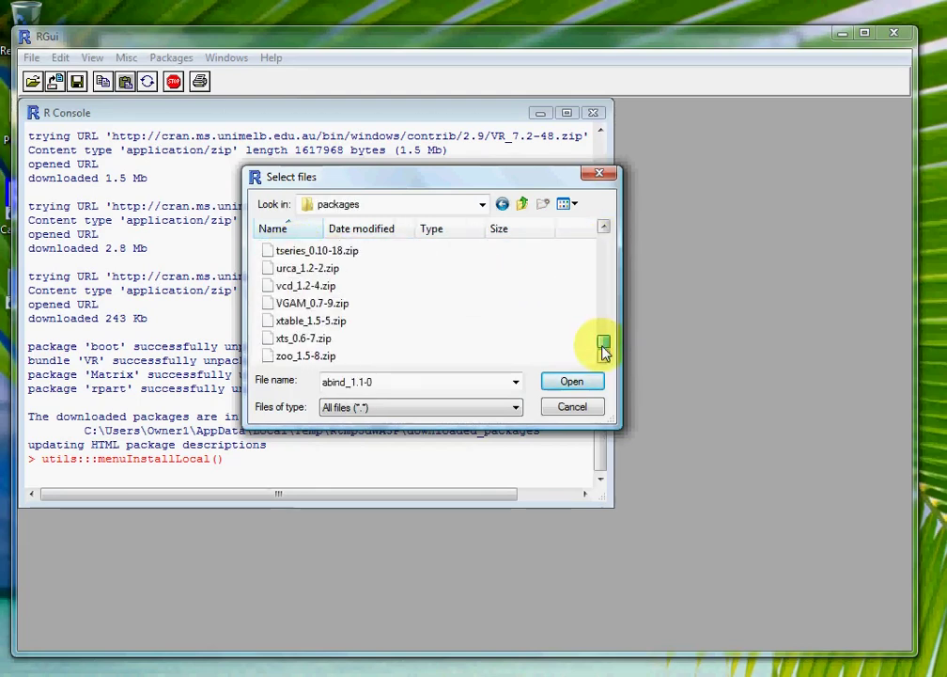
shift+click(296, 360)
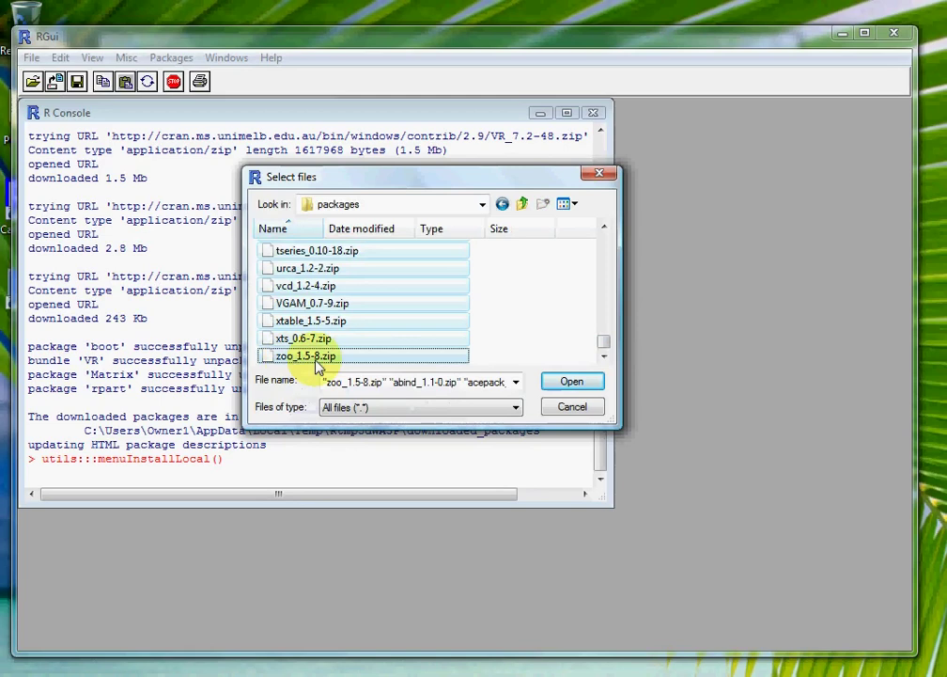
click(561, 383)
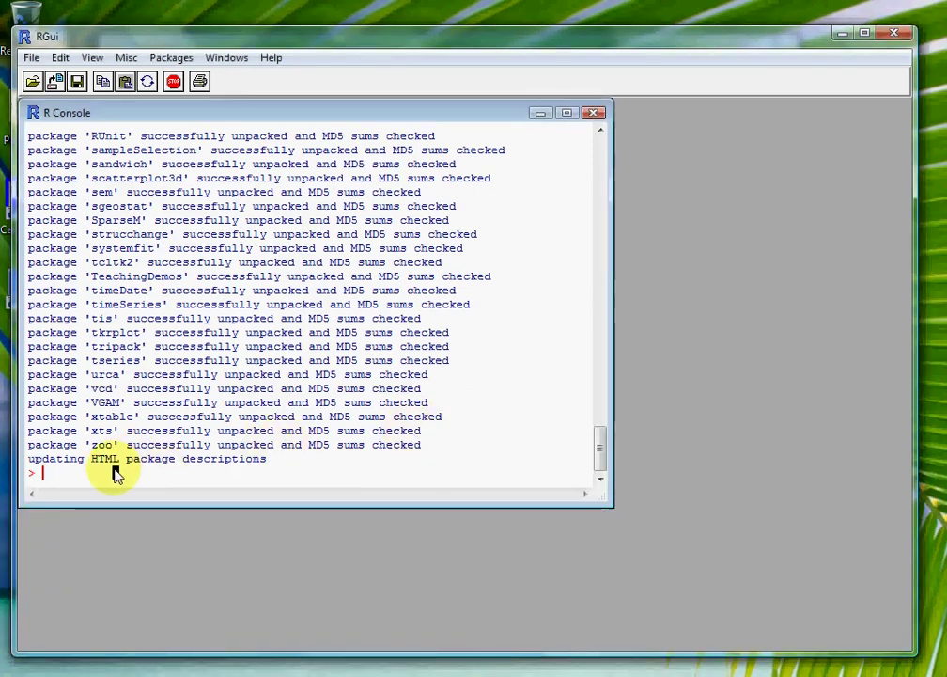
Run library(Epi) and library(Rcmdr), then bring the R Commander window fully onscreen.
text(li)
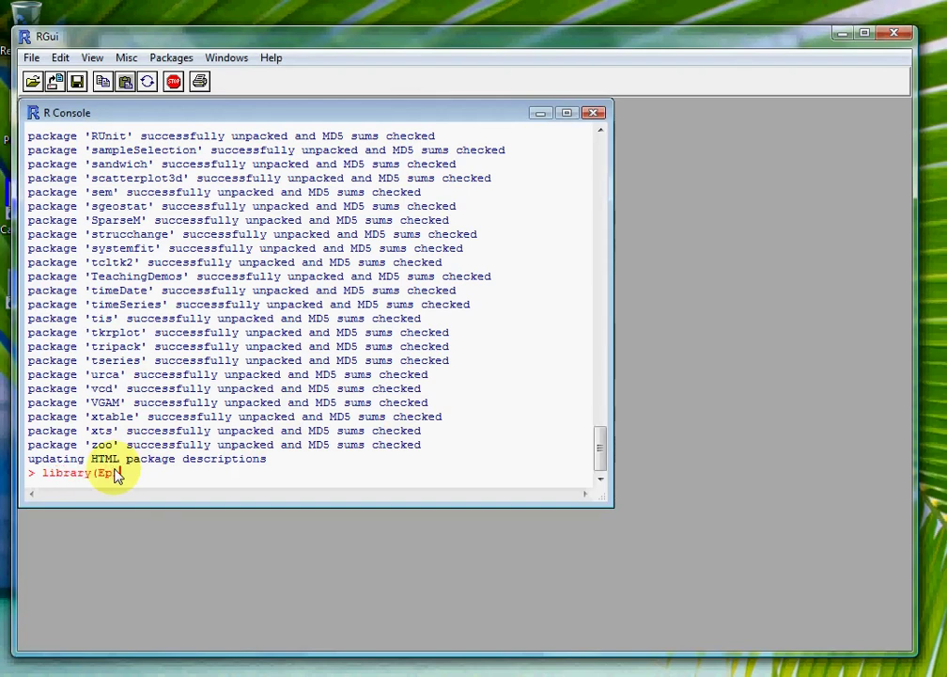
text(brary(Epi))
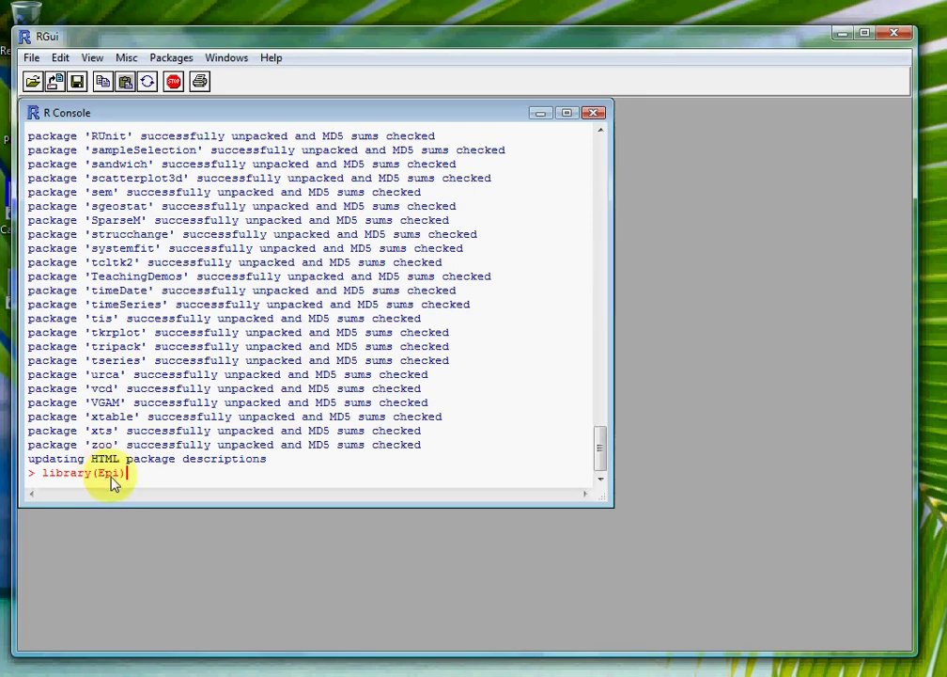
key(Return)
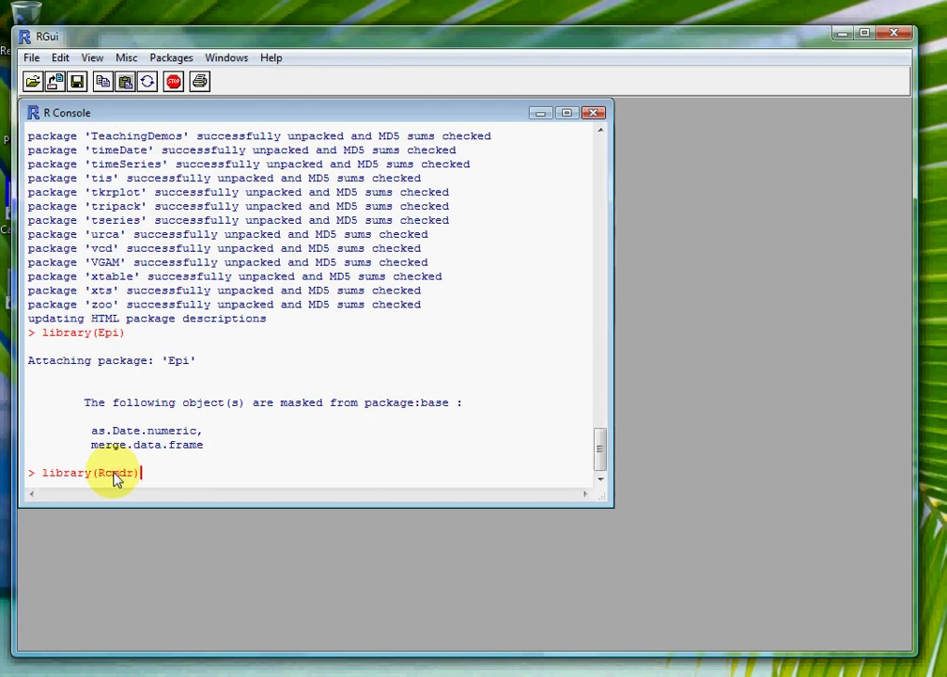
key(Return)
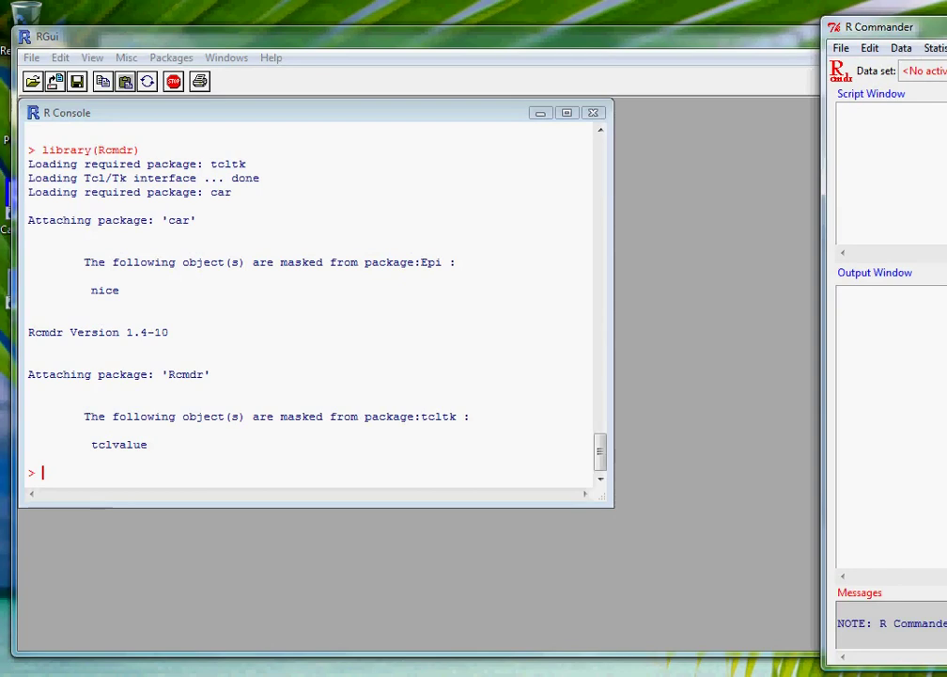
drag(940, 26, 582, 18)
Move R Commander into view and go to Data > Data in packages.
click(508, 184)
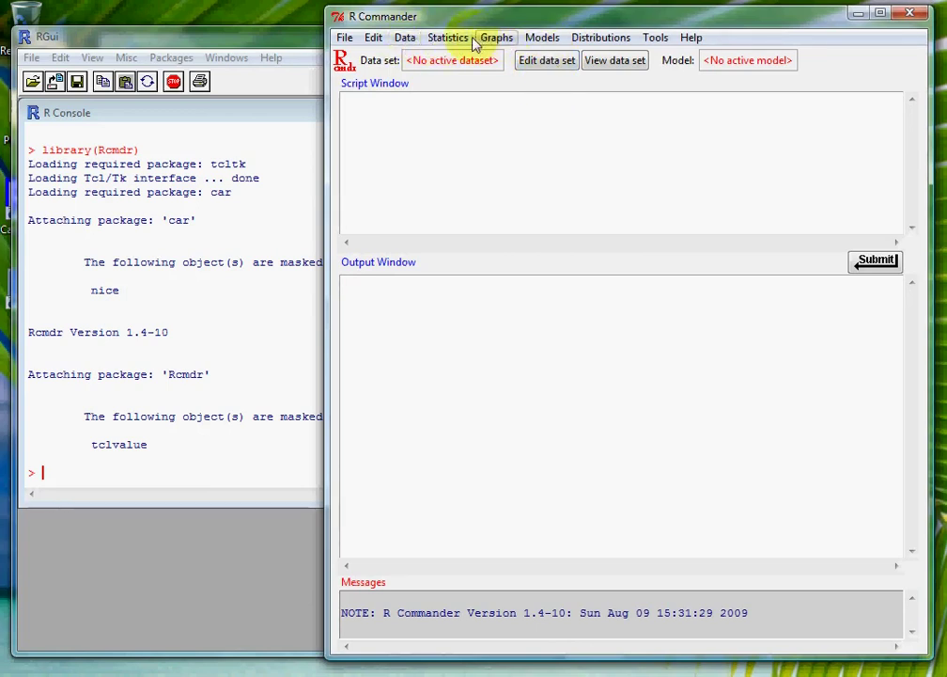
click(405, 42)
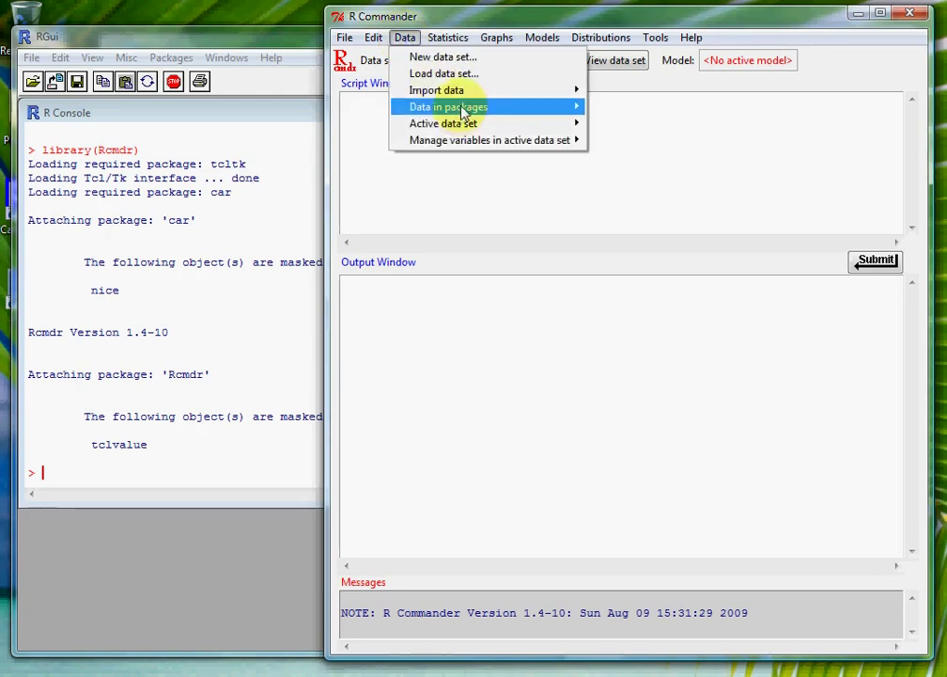
mouse_move(462, 112)
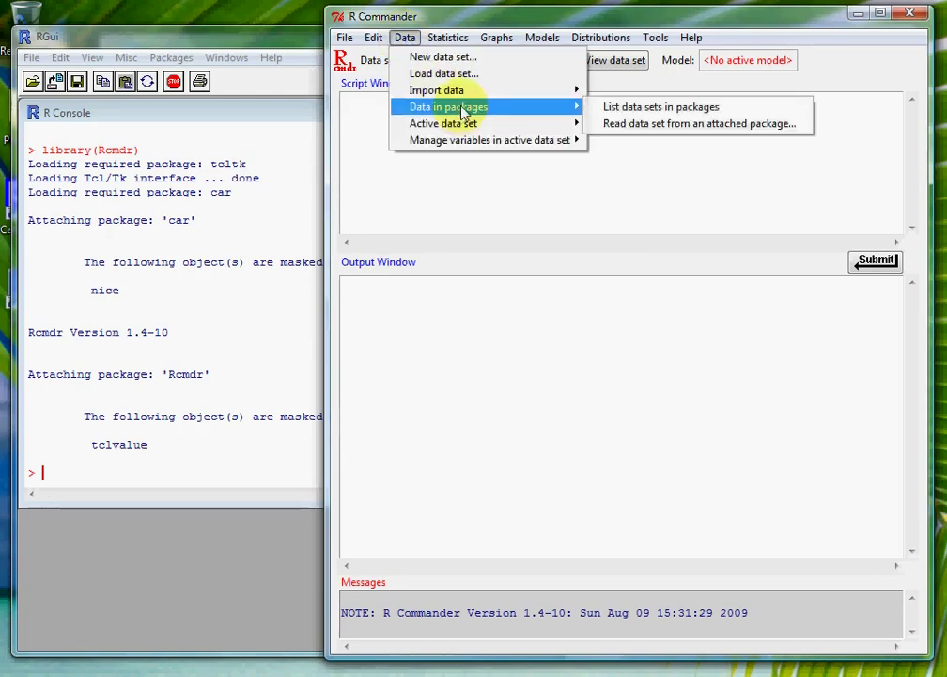
Read the diet data set from the Epi package as the active data set (337 rows, 15 columns).
click(622, 128)
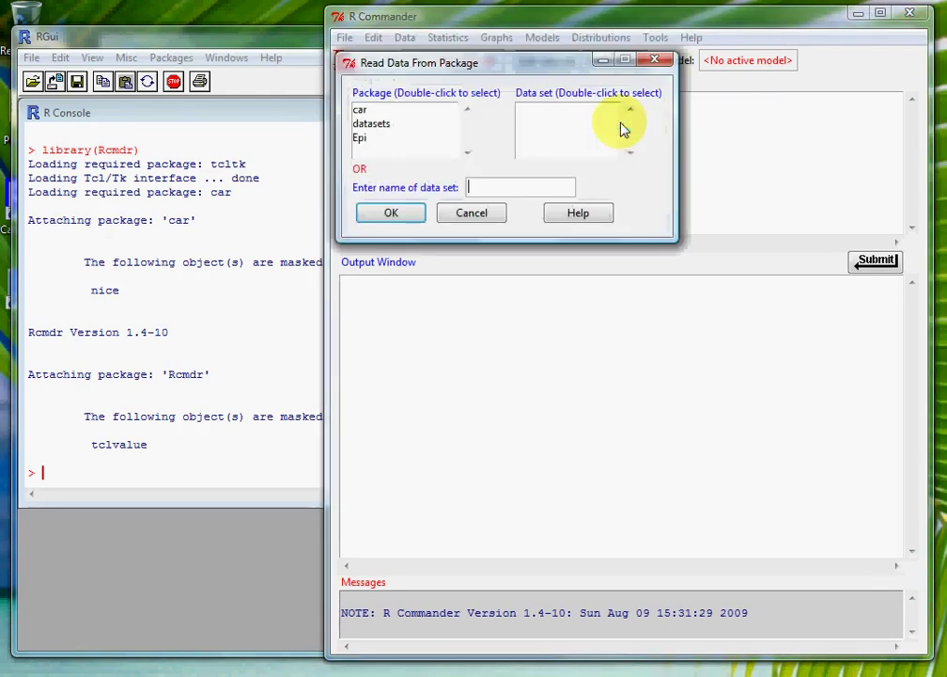
click(360, 139)
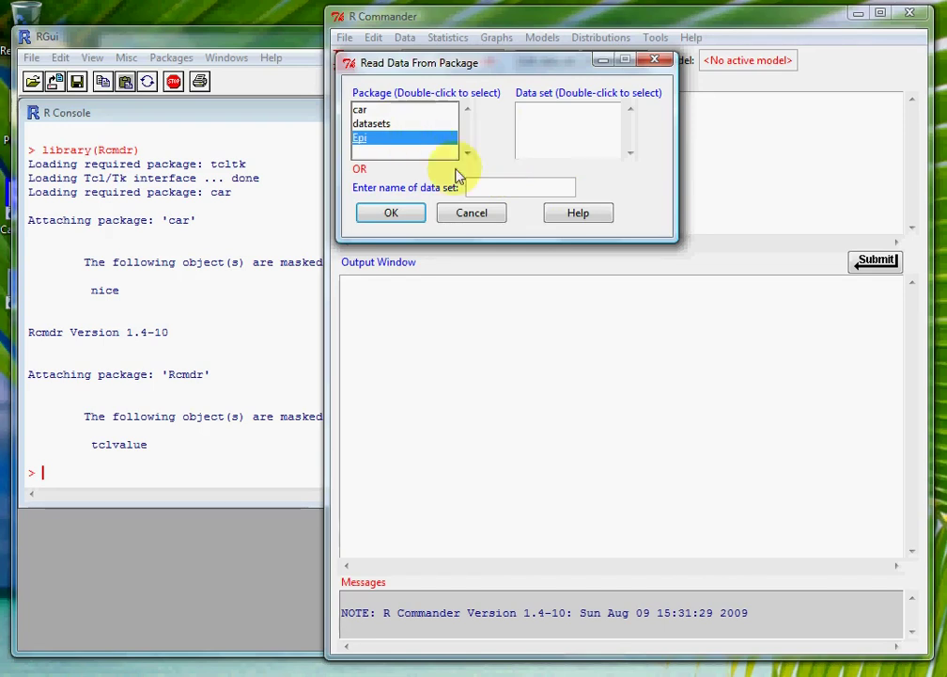
click(485, 189)
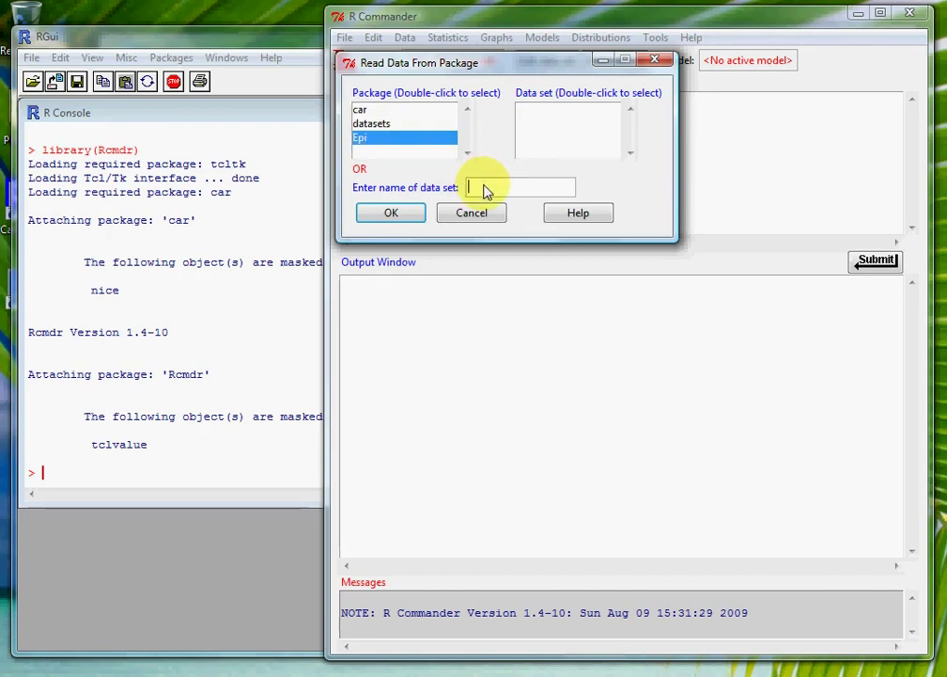
double_click(411, 141)
drag(629, 122, 632, 136)
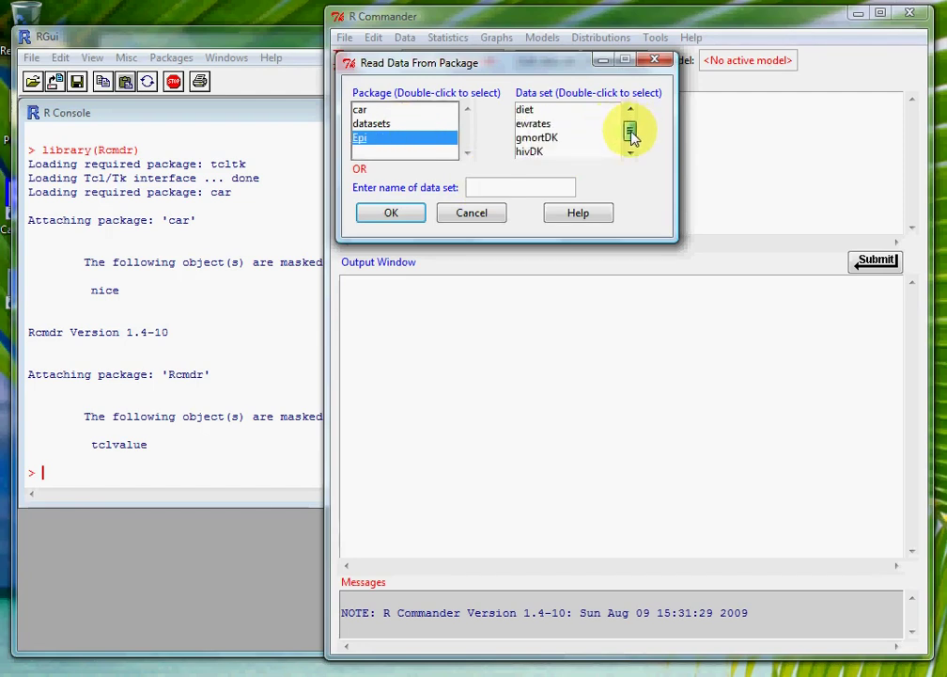
click(526, 110)
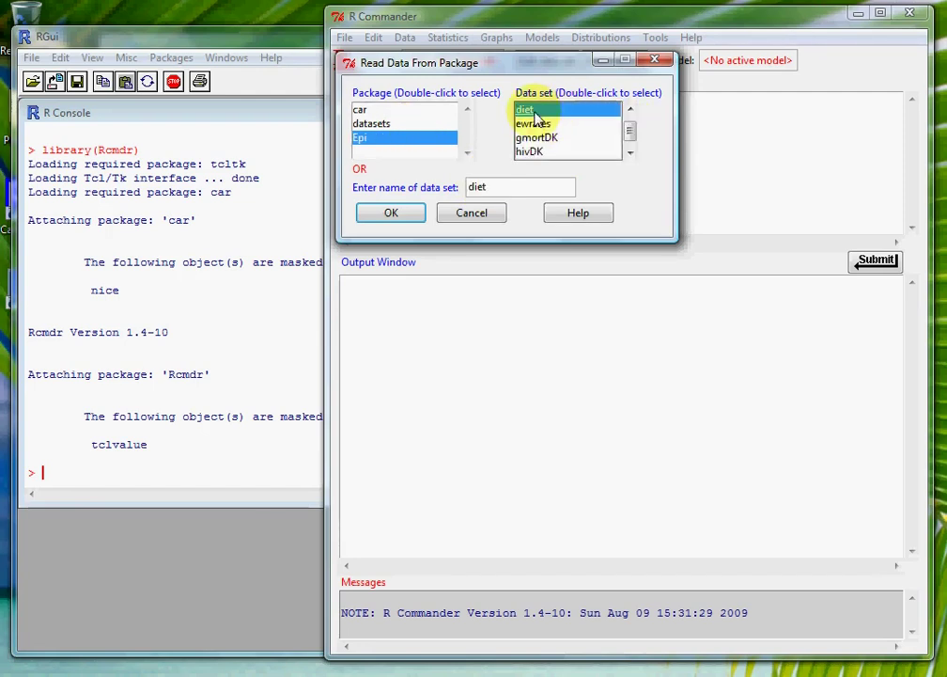
click(393, 214)
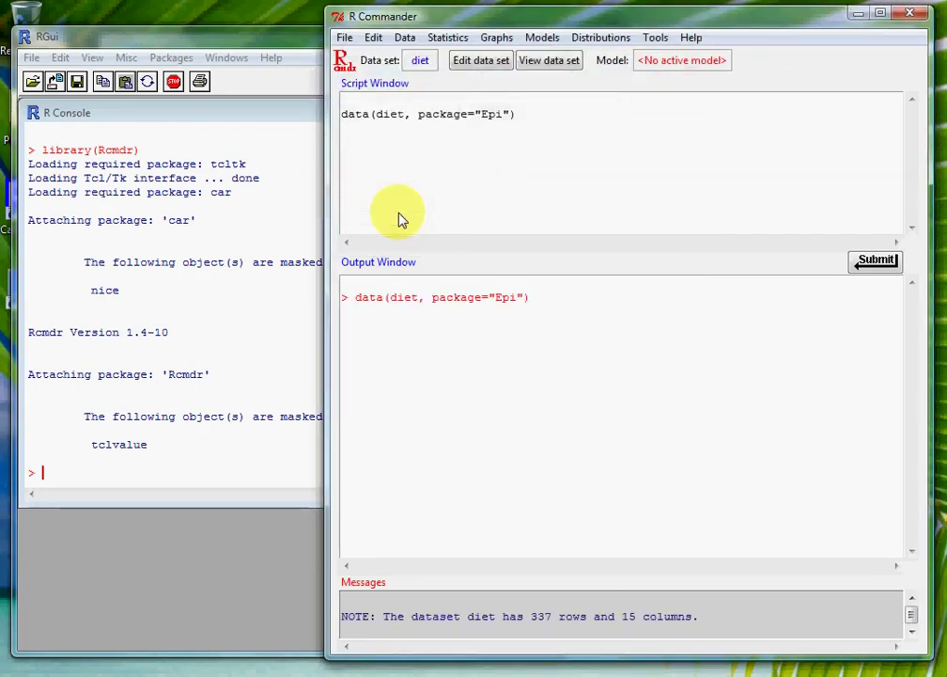
View the diet data set in the data viewer, then close the viewer.
click(559, 63)
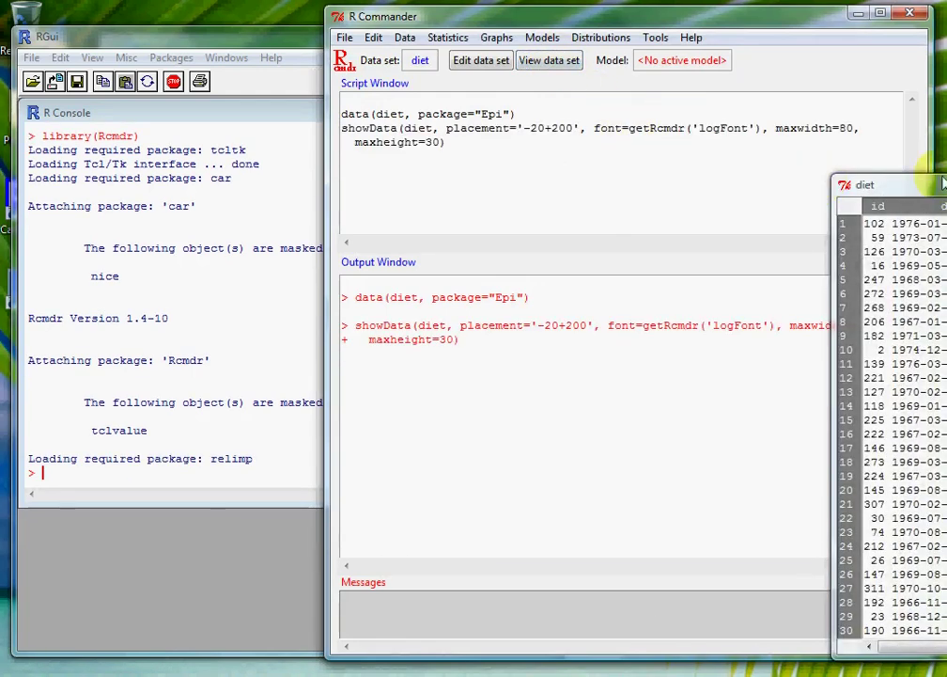
drag(860, 185, 263, 121)
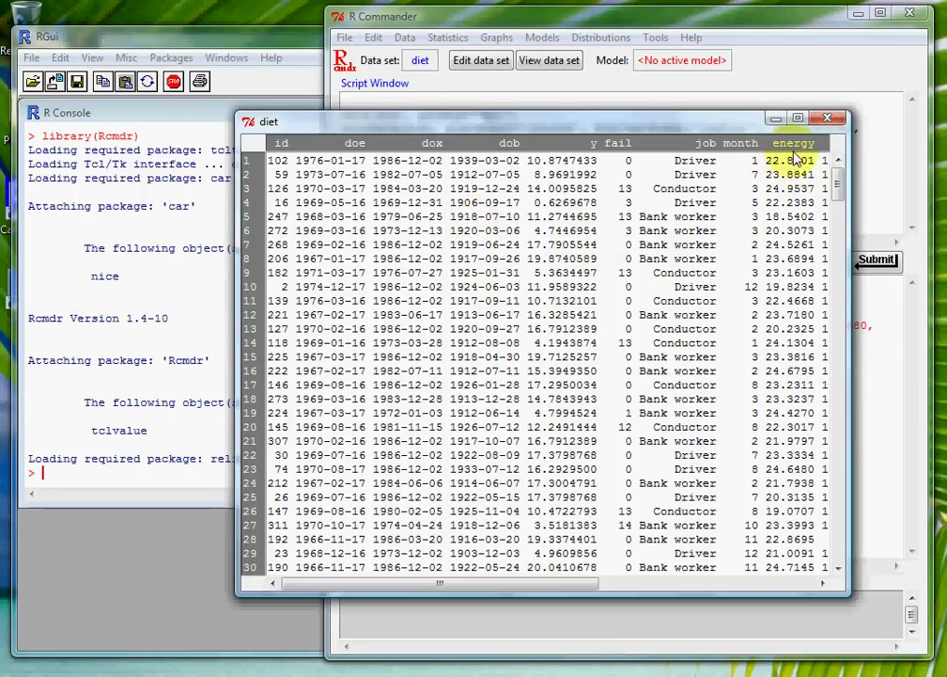
click(827, 117)
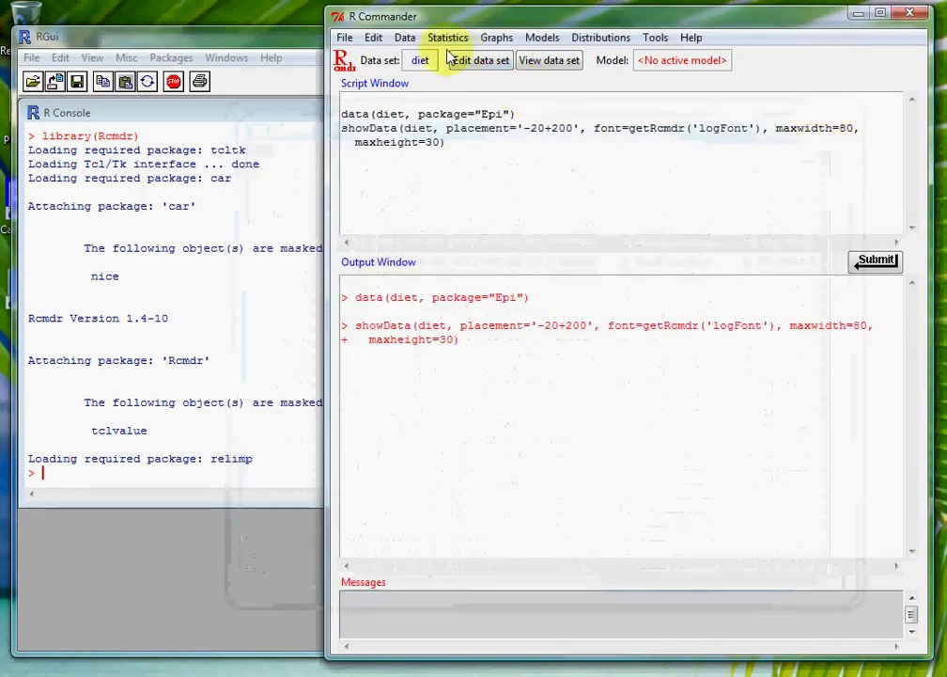
Draw a frequency histogram of energy, then close its graph window.
click(492, 40)
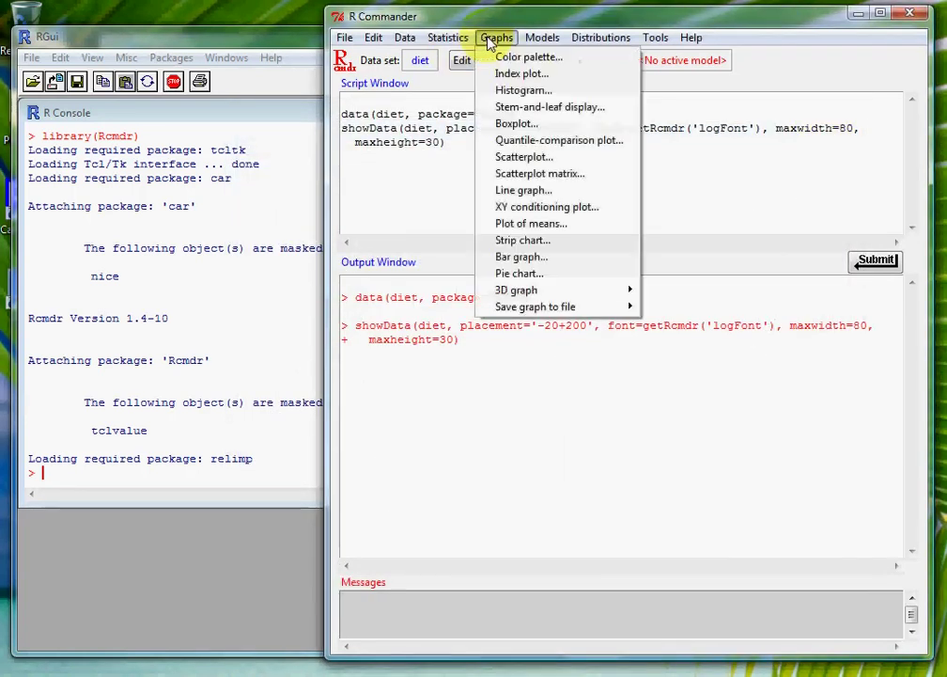
click(542, 94)
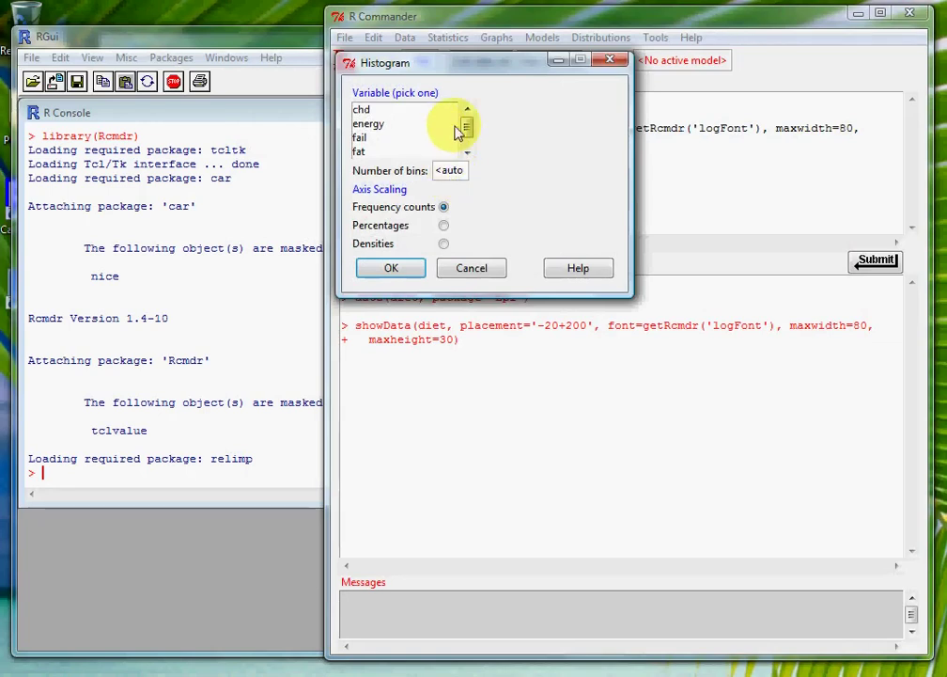
click(392, 125)
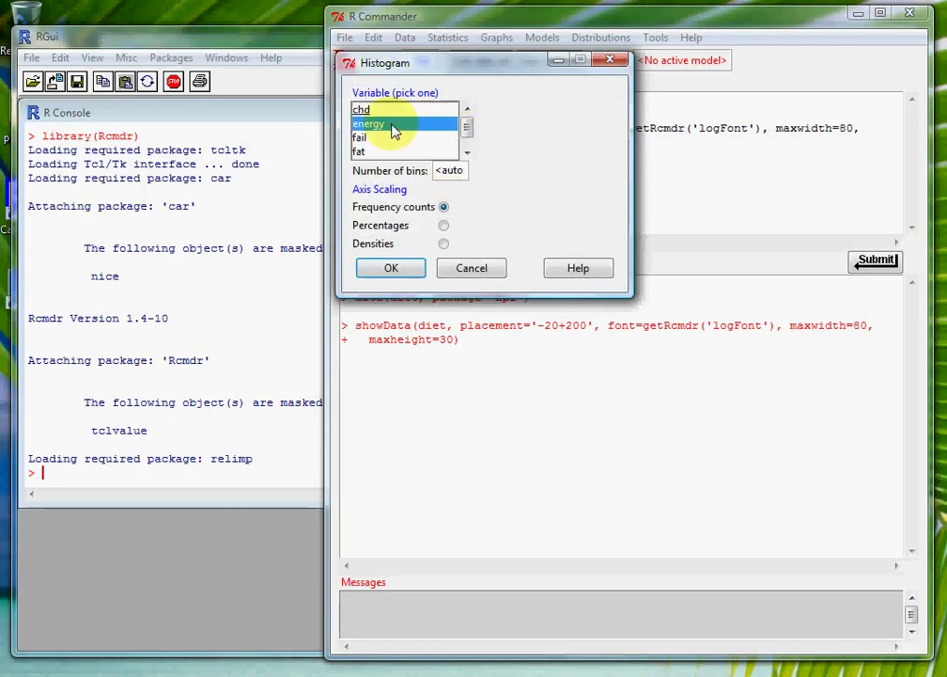
click(392, 268)
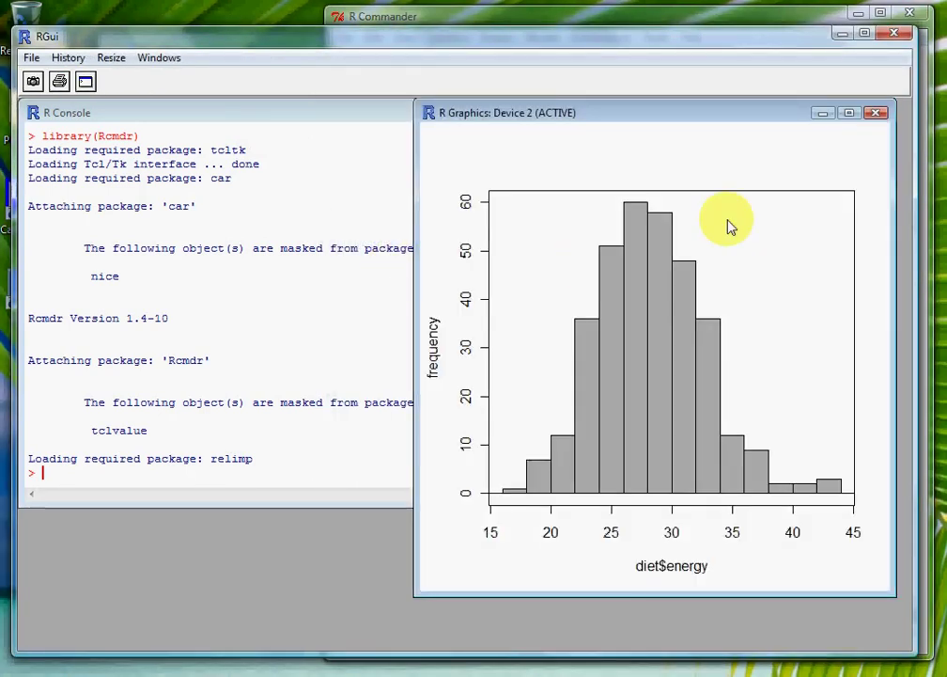
click(876, 113)
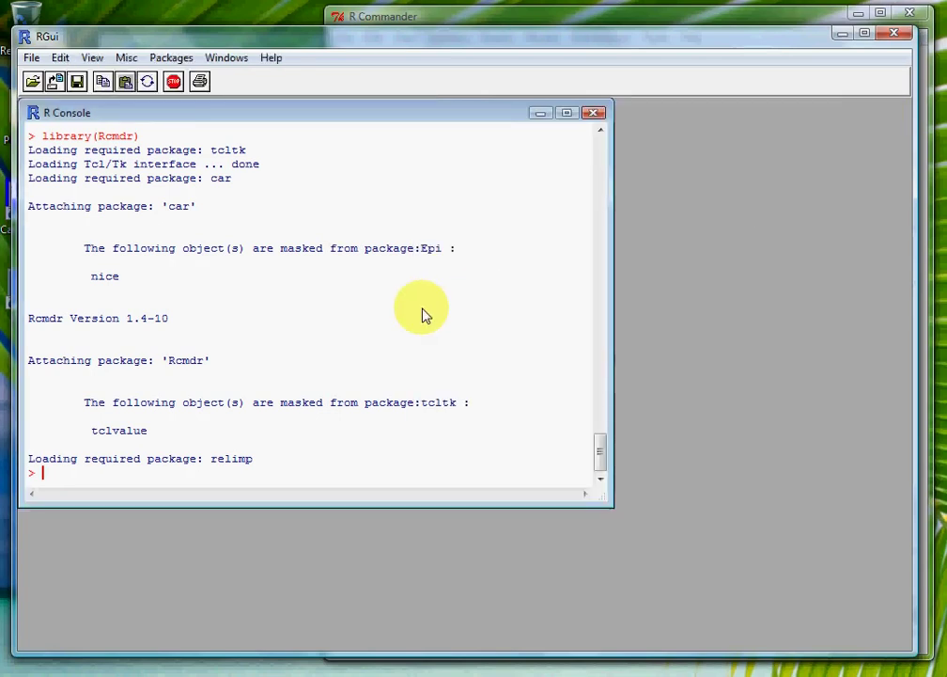
Exit RGui, declining to save the workspace image.
click(31, 57)
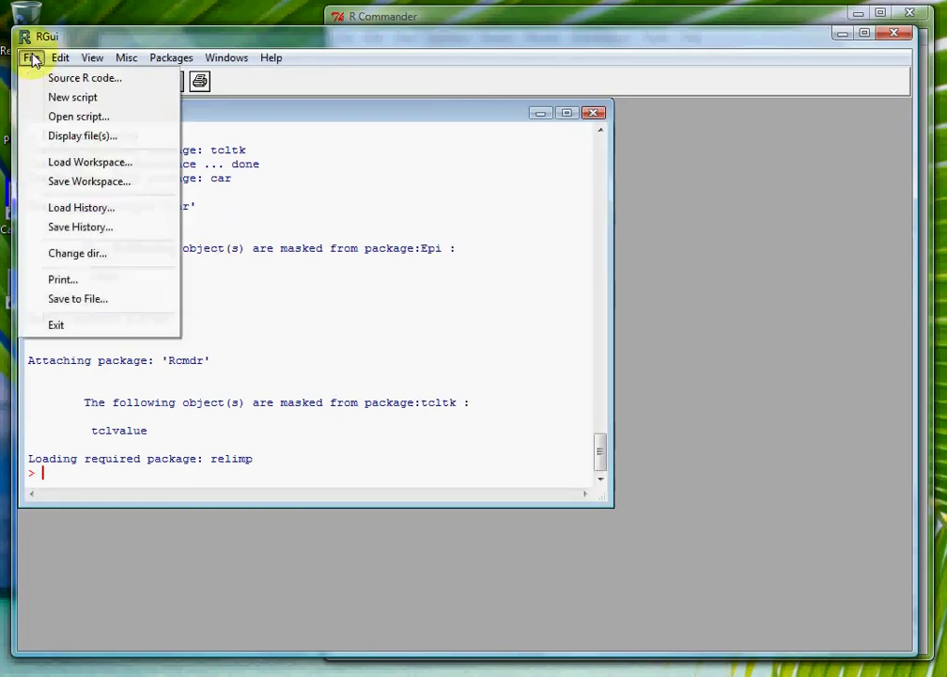
click(84, 327)
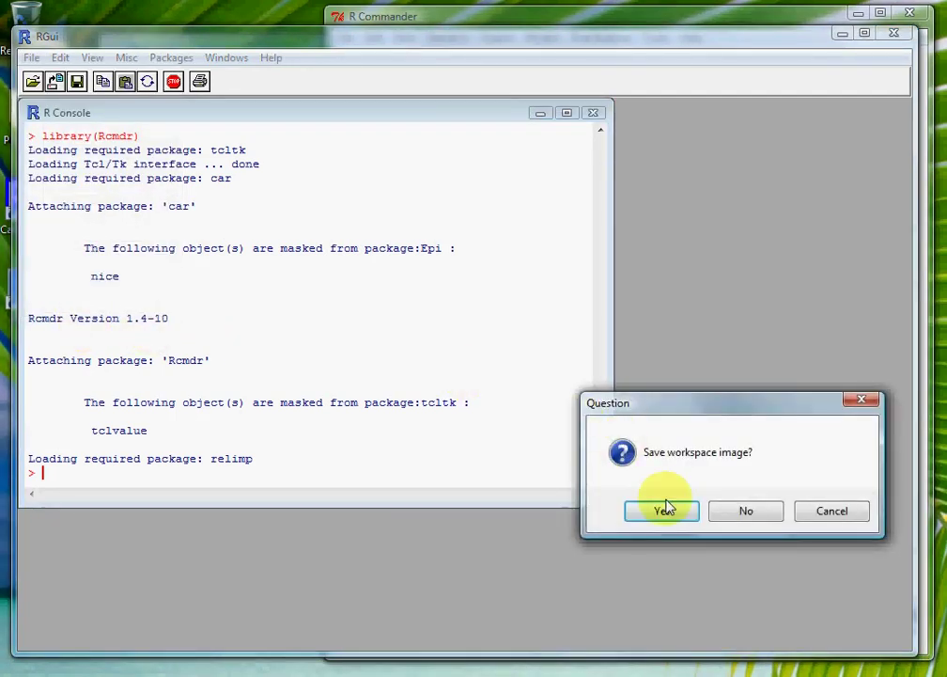
click(737, 511)
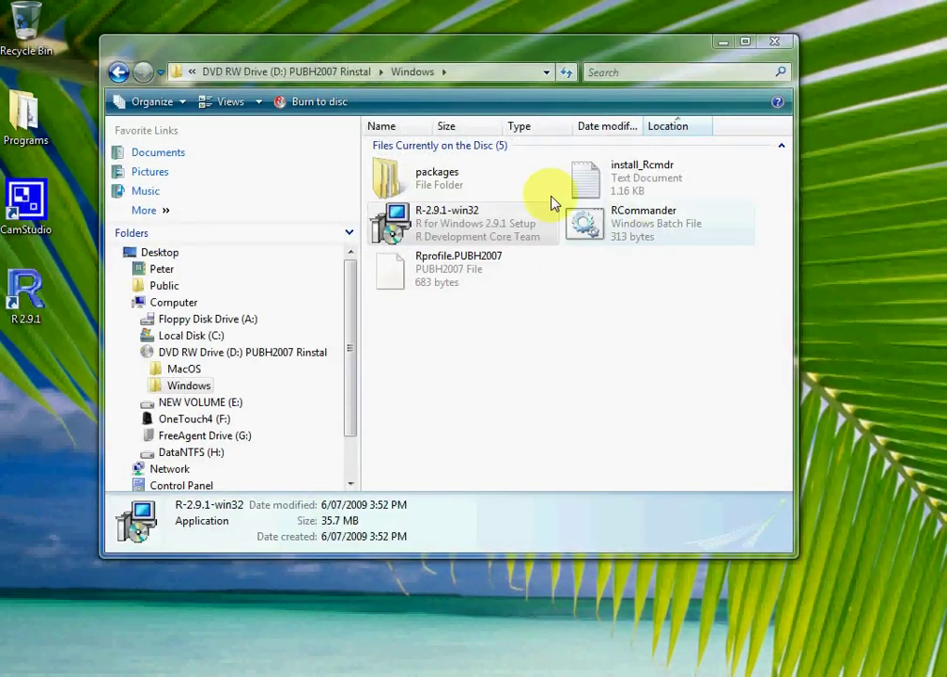
Copy RCommander and Rprofile.PUBH2007 onto the desktop and minimize Explorer.
drag(583, 230, 46, 414)
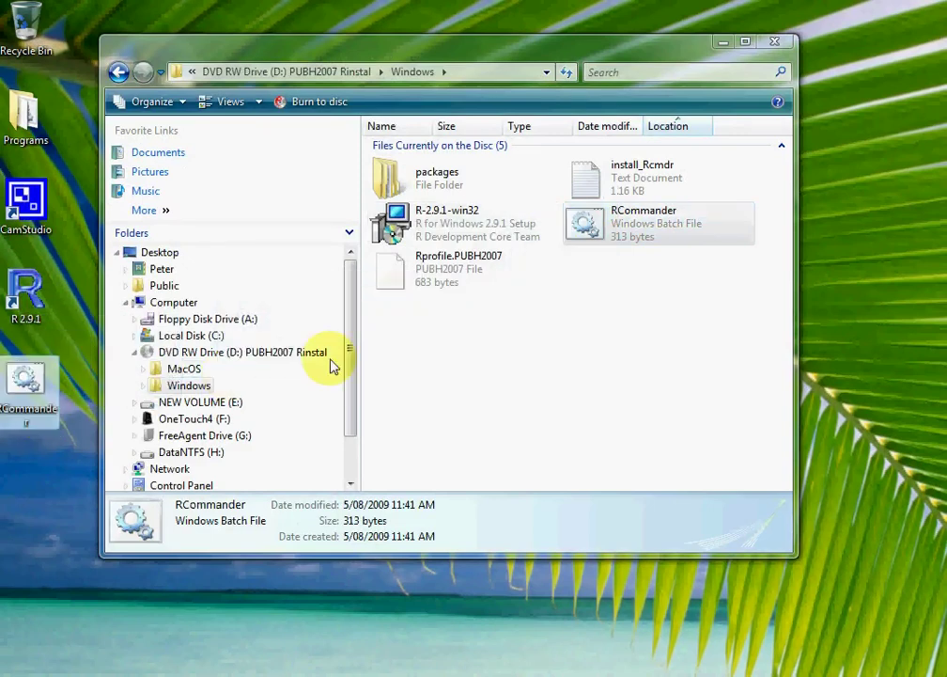
drag(432, 272, 37, 513)
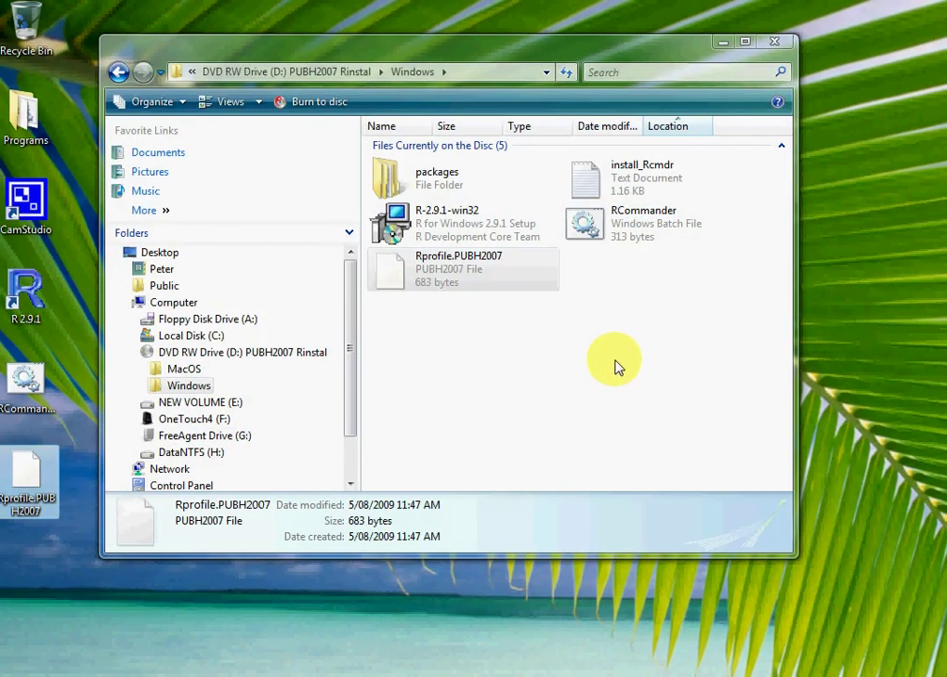
click(722, 41)
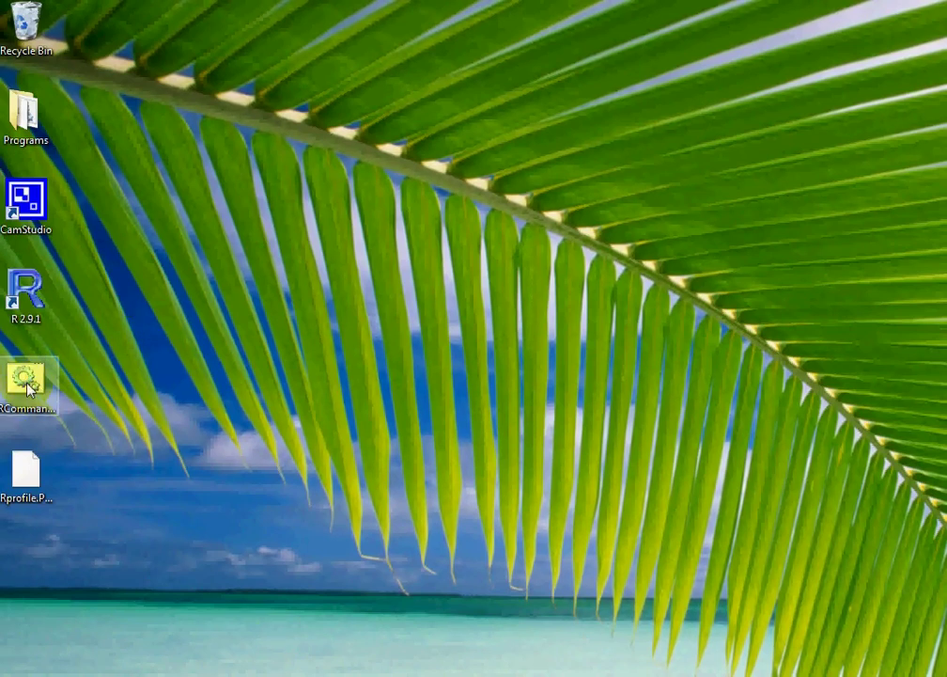
double_click(28, 386)
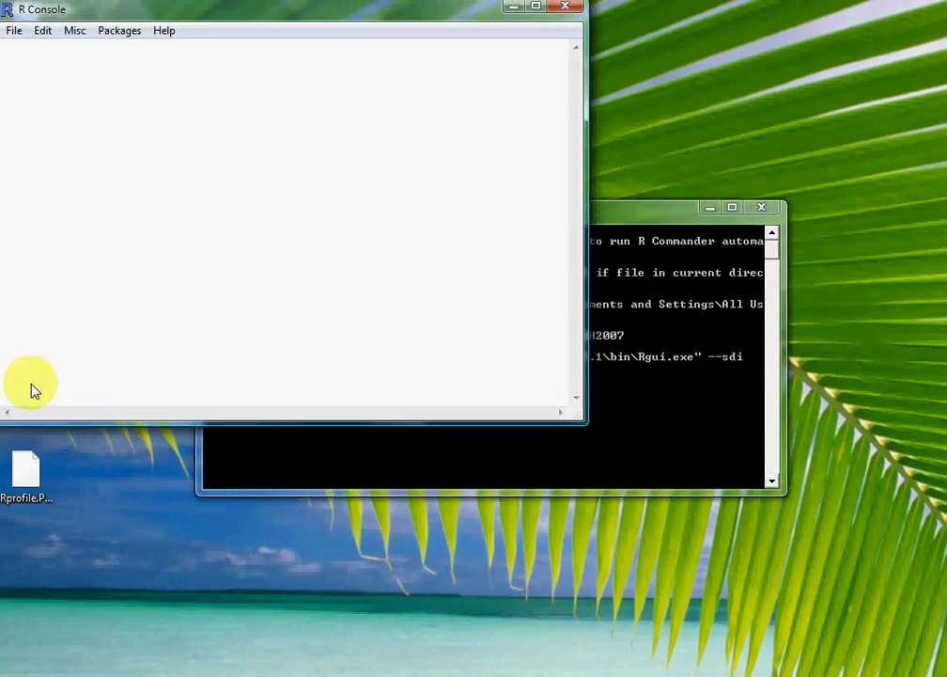
drag(940, 28, 515, 26)
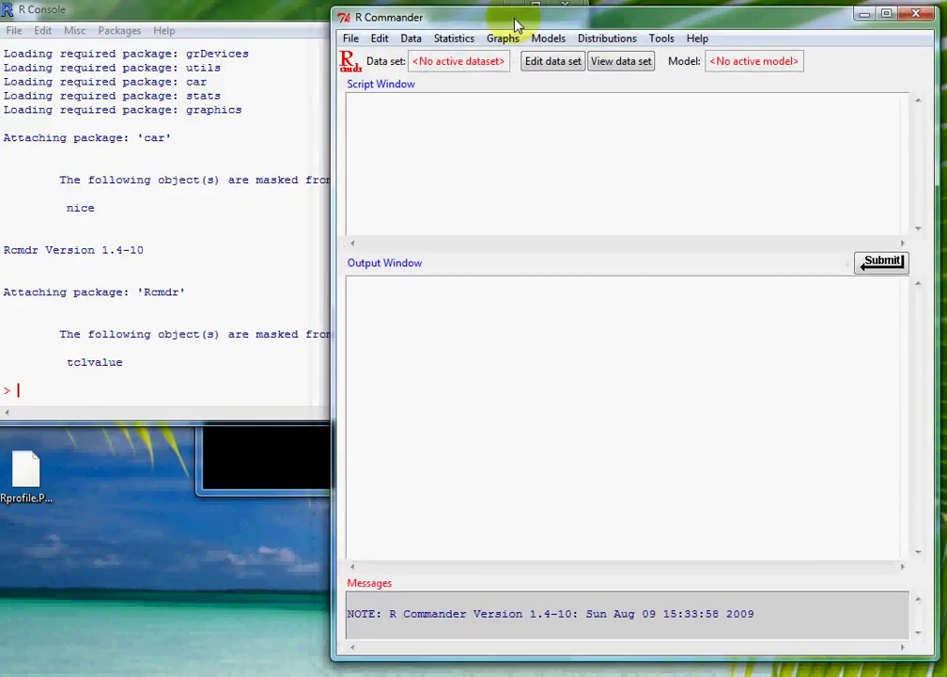
click(353, 43)
mouse_move(387, 197)
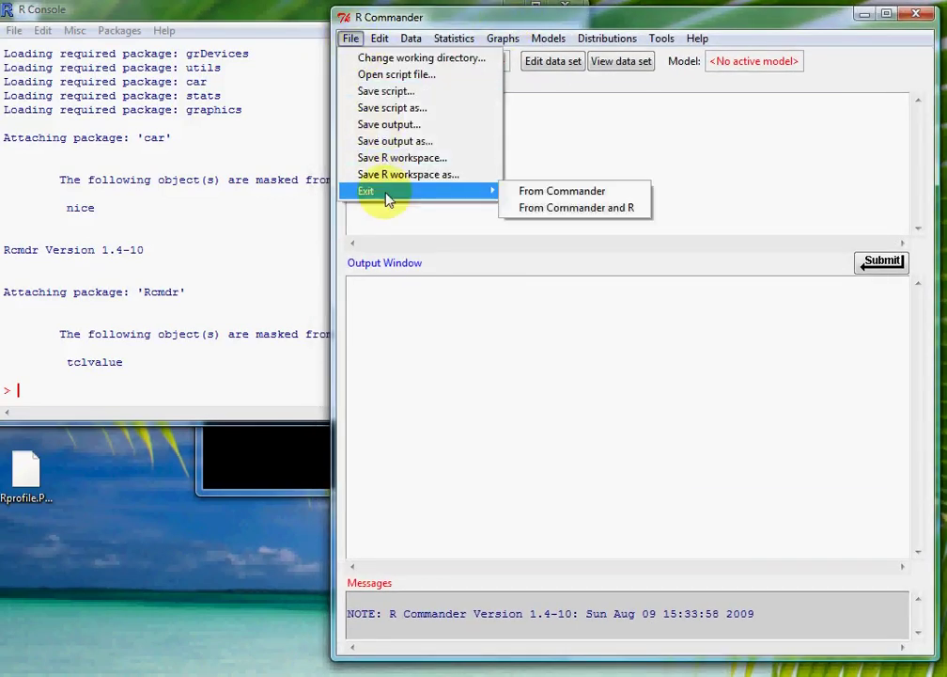
click(559, 215)
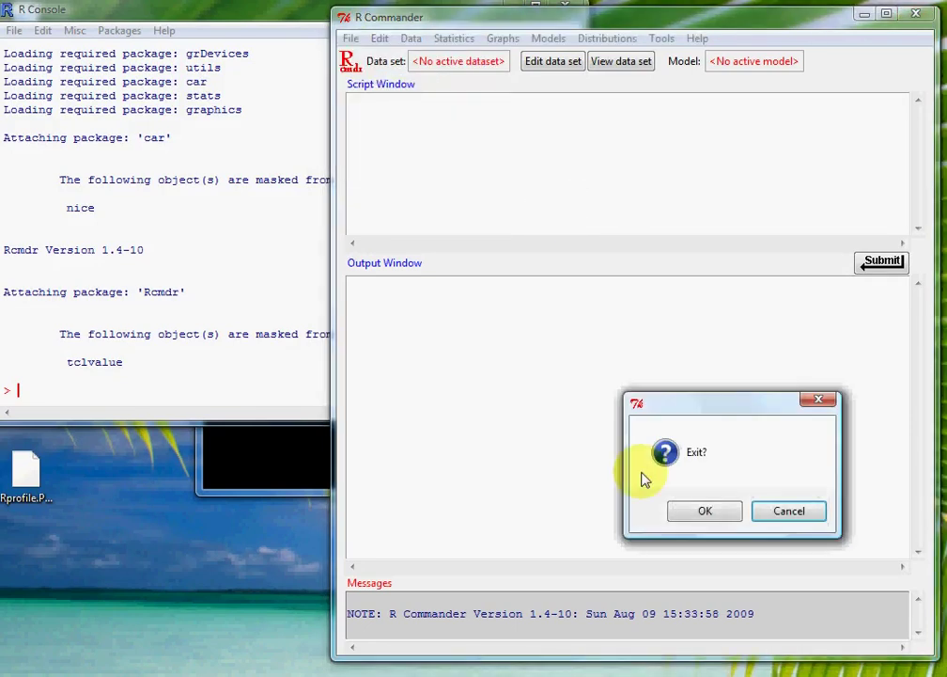
click(692, 520)
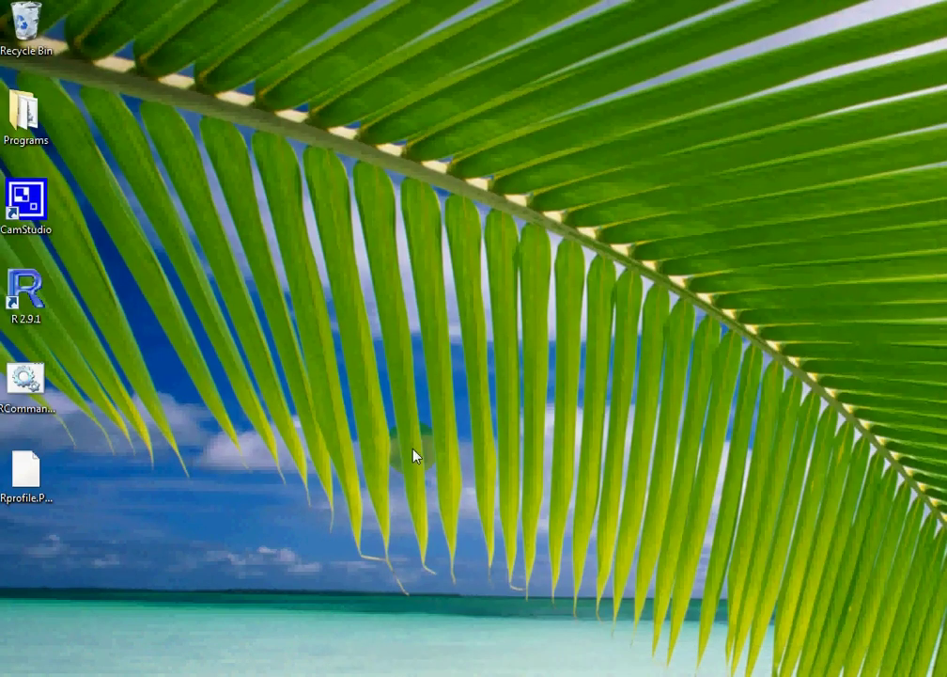